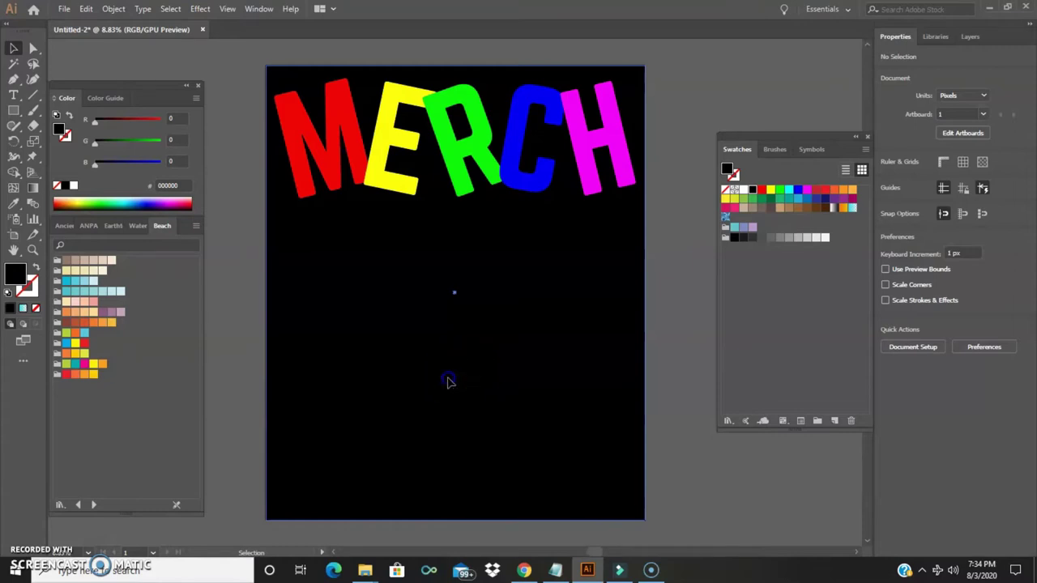
- Delete the black background rectangle, then marquee-select and delete all the MERCH letters
{"action": "left_click", "coordinate": [449, 383]}
{"action": "key", "text": "Delete"}
{"action": "left_click", "coordinate": [430, 361]}
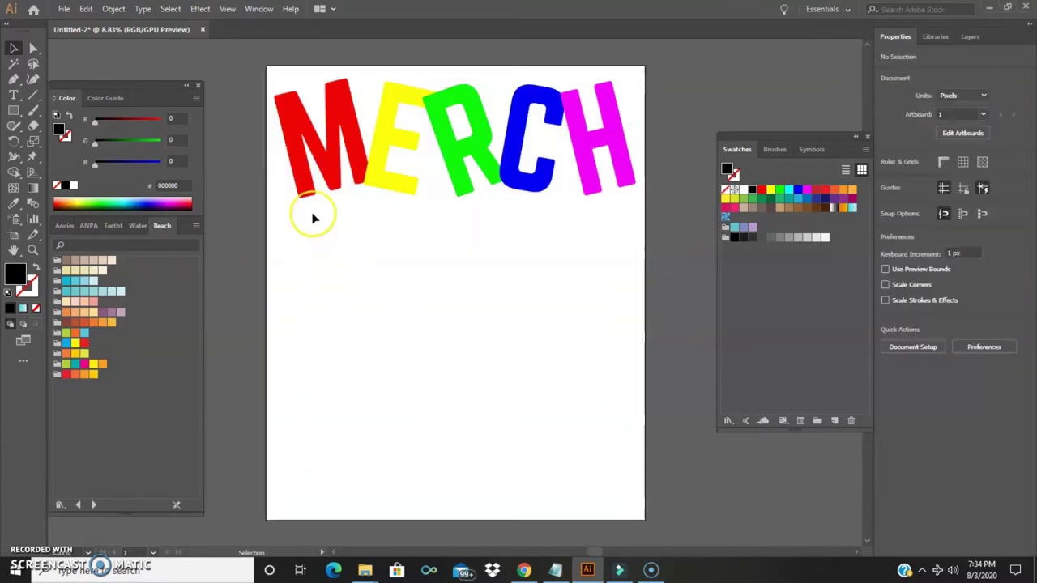
{"action": "left_click_drag", "start_coordinate": [313, 214], "coordinate": [621, 87]}
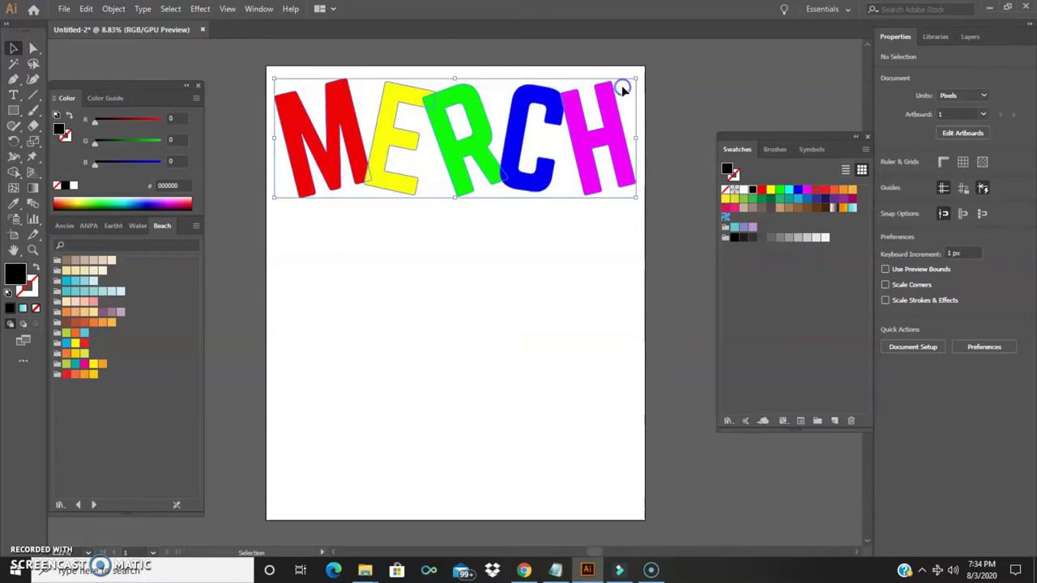
{"action": "key", "text": "Delete"}
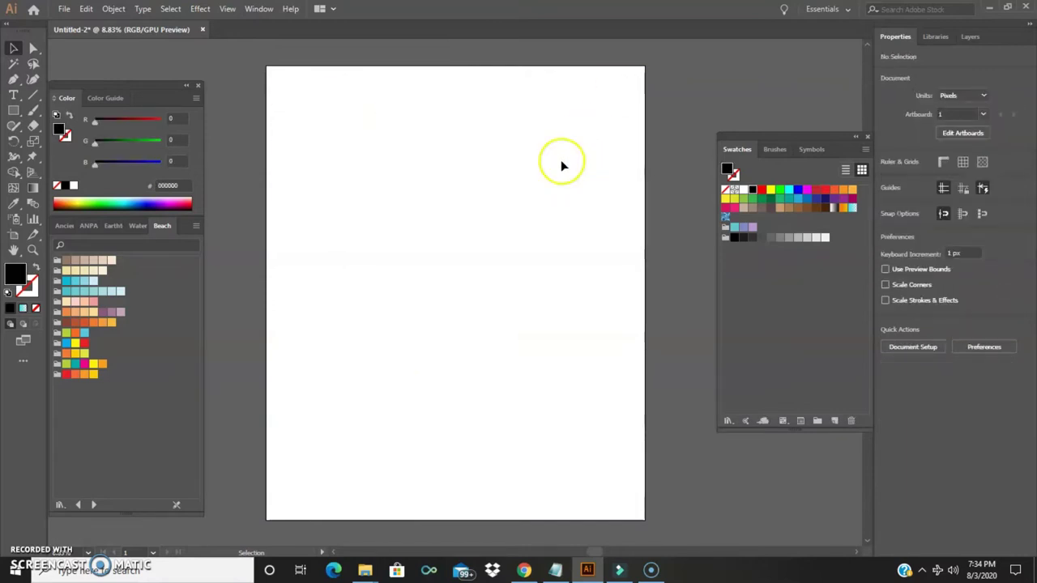
- Draw a wide area-type box across the artboard top holding LOREM IPSUM DOLOR in Norwester 800 pt
{"action": "left_click", "coordinate": [15, 95]}
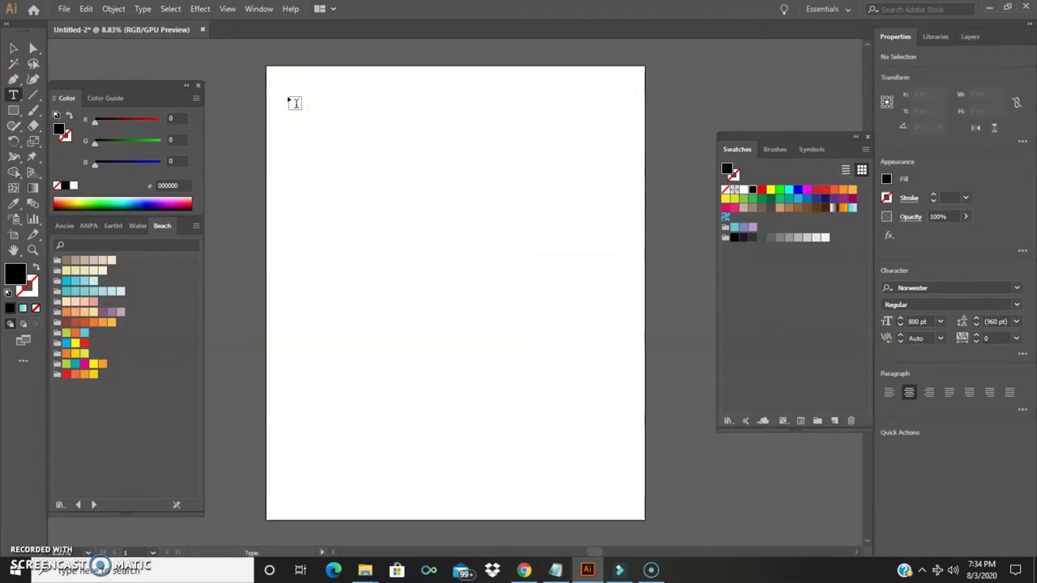
{"action": "left_click", "coordinate": [289, 98]}
{"action": "left_click_drag", "start_coordinate": [288, 98], "coordinate": [635, 250]}
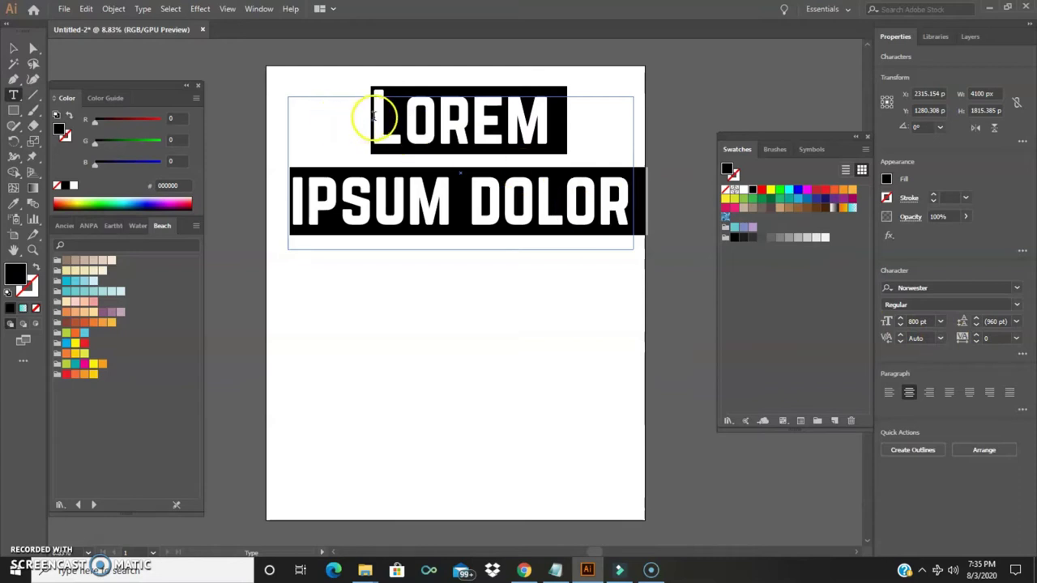
- Type MERCH over the placeholder text and keep it in the Norwester font
{"action": "type", "text": "MER"}
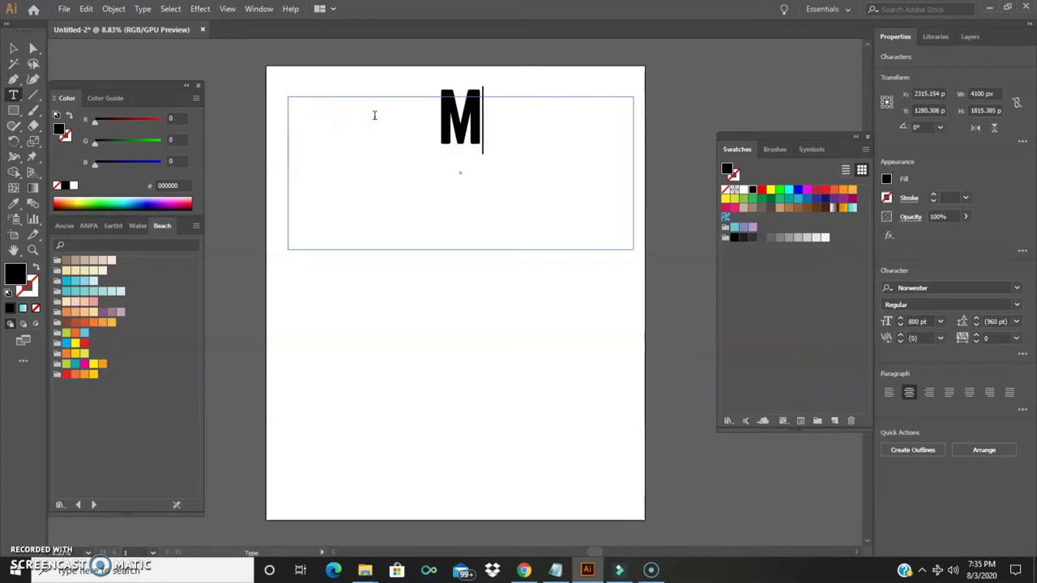
{"action": "type", "text": "CH"}
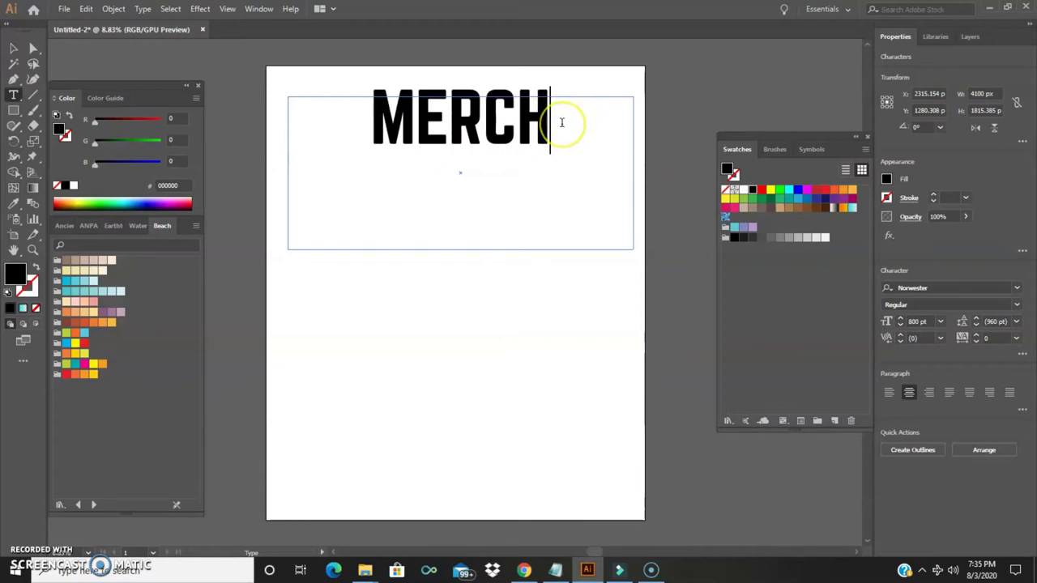
{"action": "left_click_drag", "start_coordinate": [559, 122], "coordinate": [357, 100]}
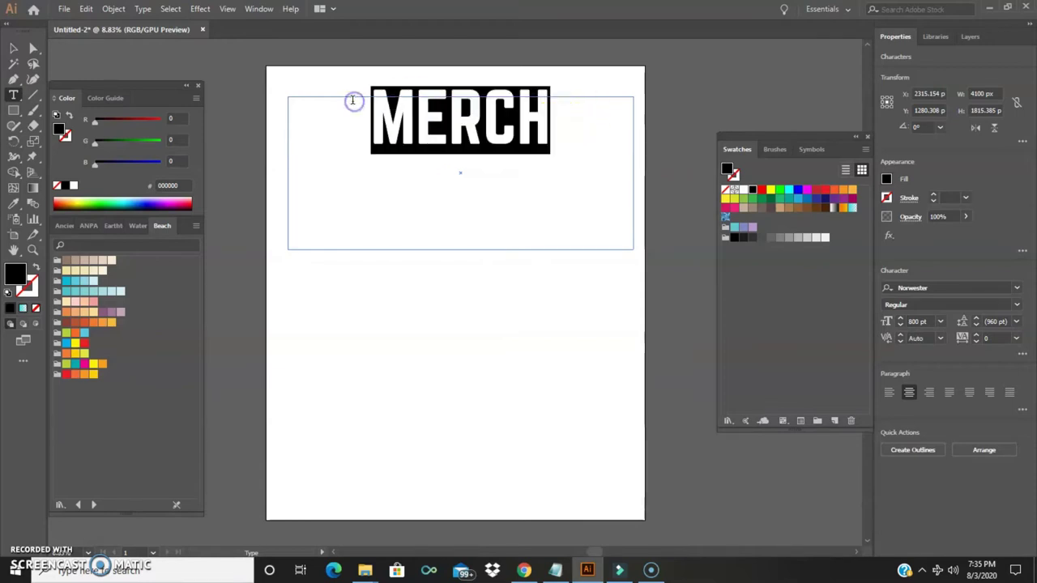
{"action": "left_click", "coordinate": [1019, 289]}
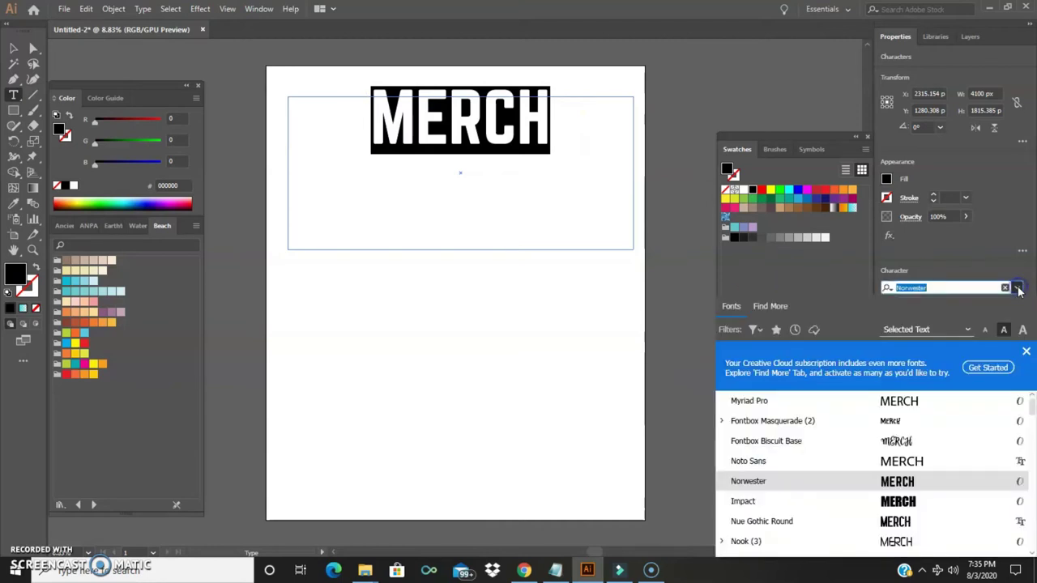
{"action": "left_click", "coordinate": [798, 483]}
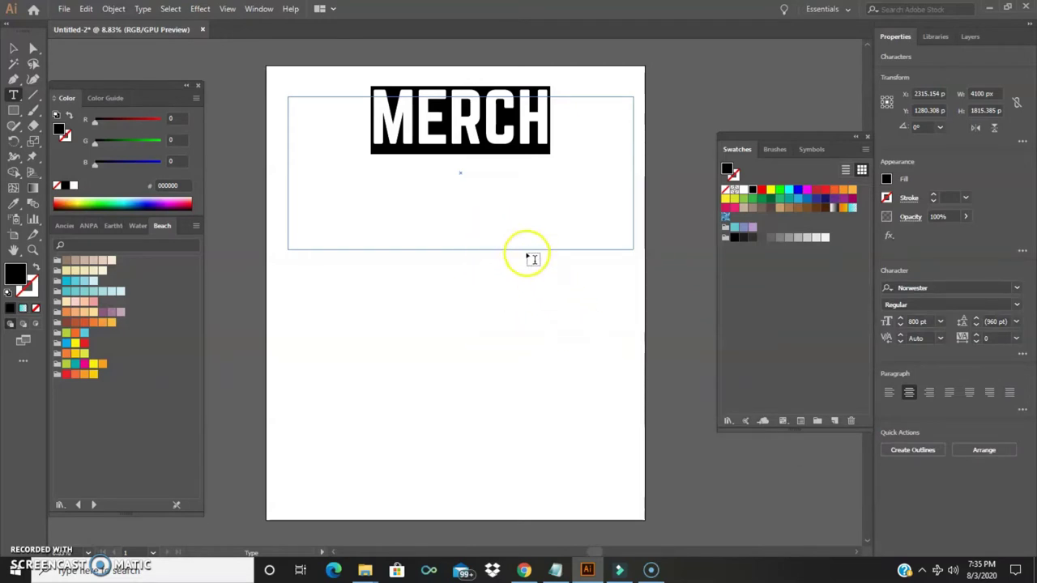
{"action": "left_click", "coordinate": [13, 50]}
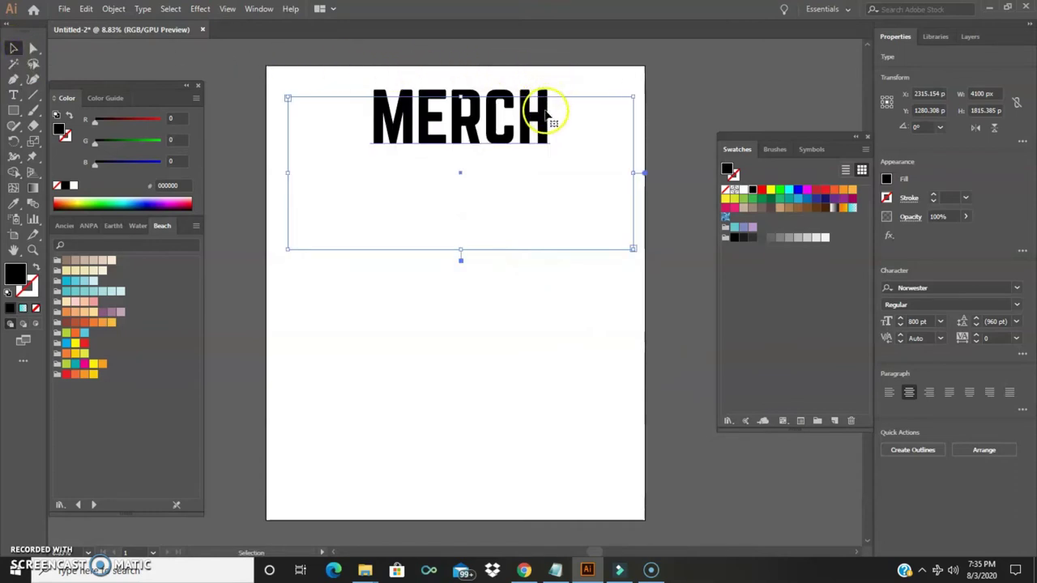
- Change MERCH's font size in the Character panel, first to 1200 pt, then to 500 pt
{"action": "key", "text": "t"}
{"action": "left_click_drag", "start_coordinate": [553, 117], "coordinate": [391, 113]}
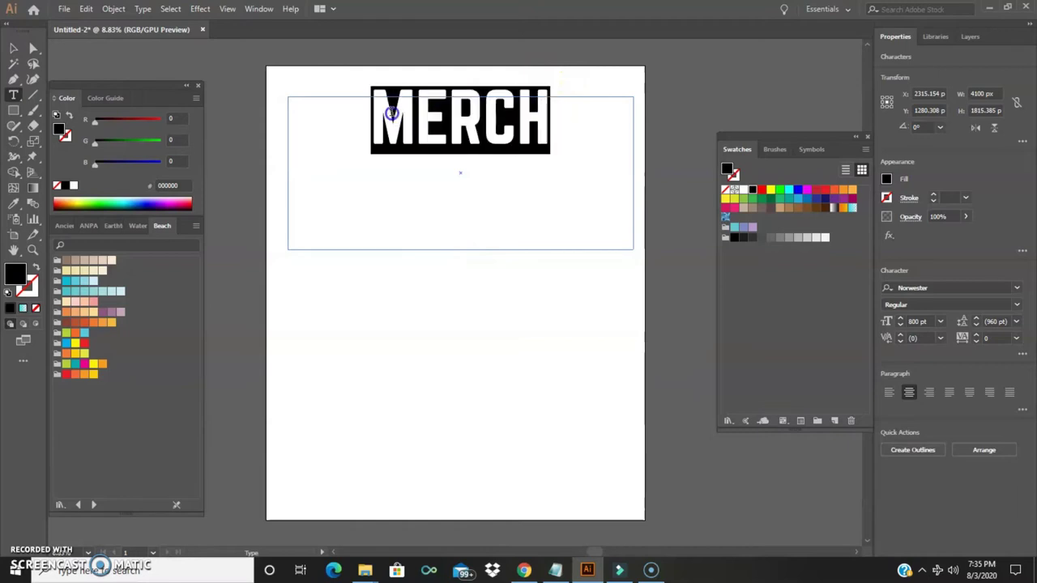
{"action": "left_click", "coordinate": [914, 321]}
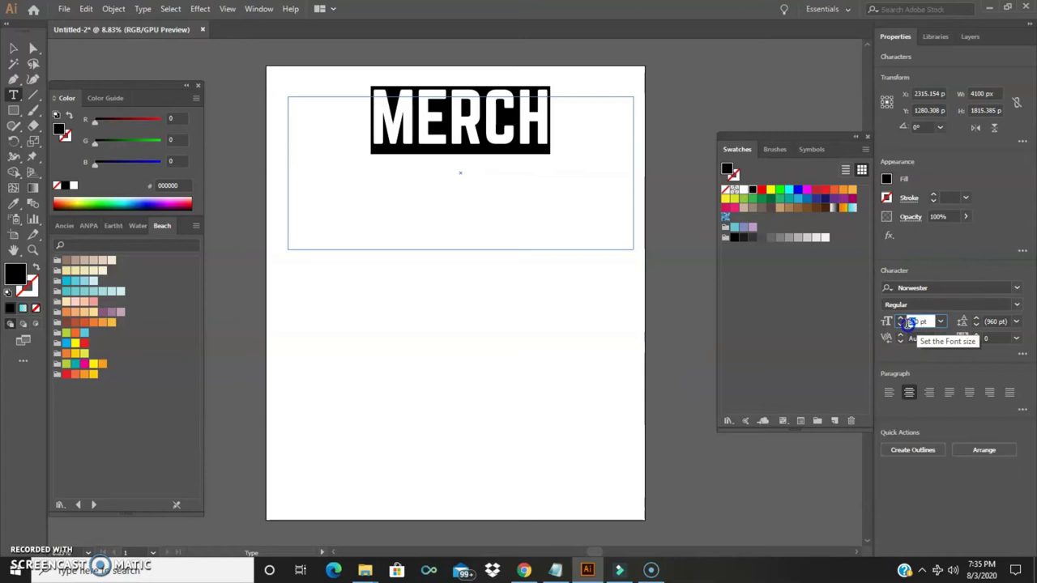
{"action": "double_click", "coordinate": [910, 322]}
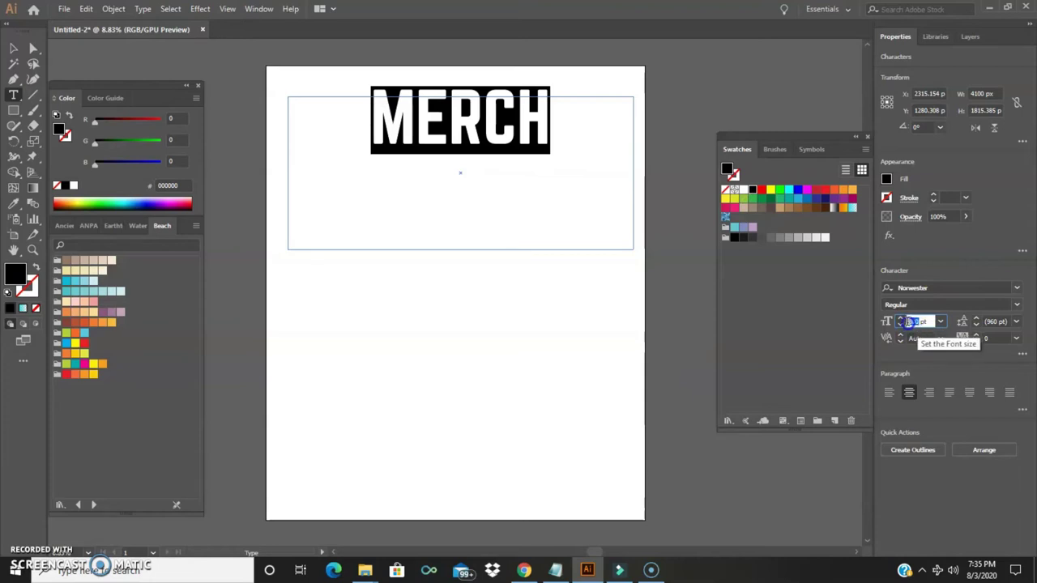
{"action": "type", "text": "120"}
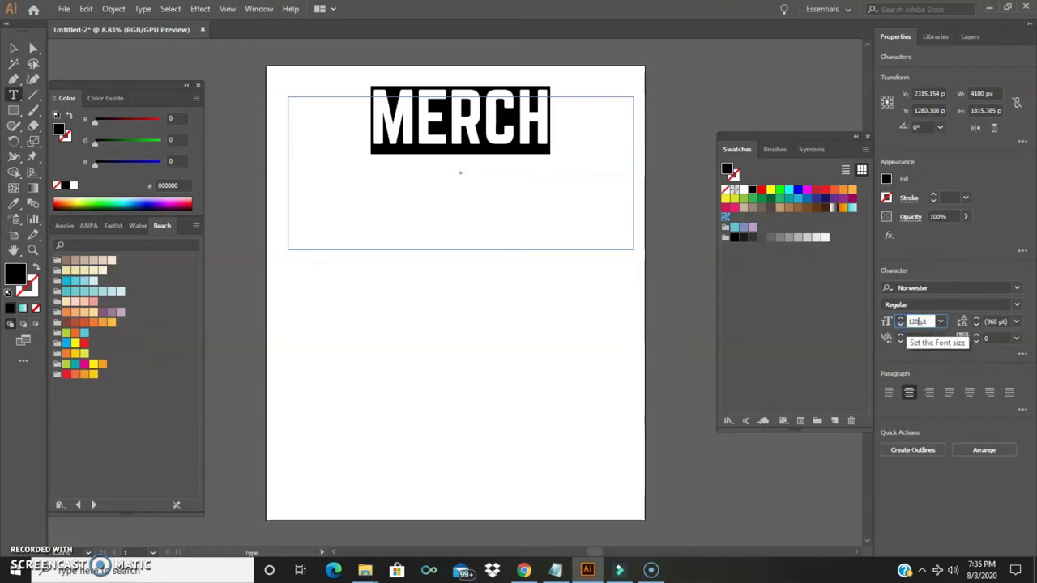
{"action": "type", "text": "0"}
{"action": "key", "text": "Return"}
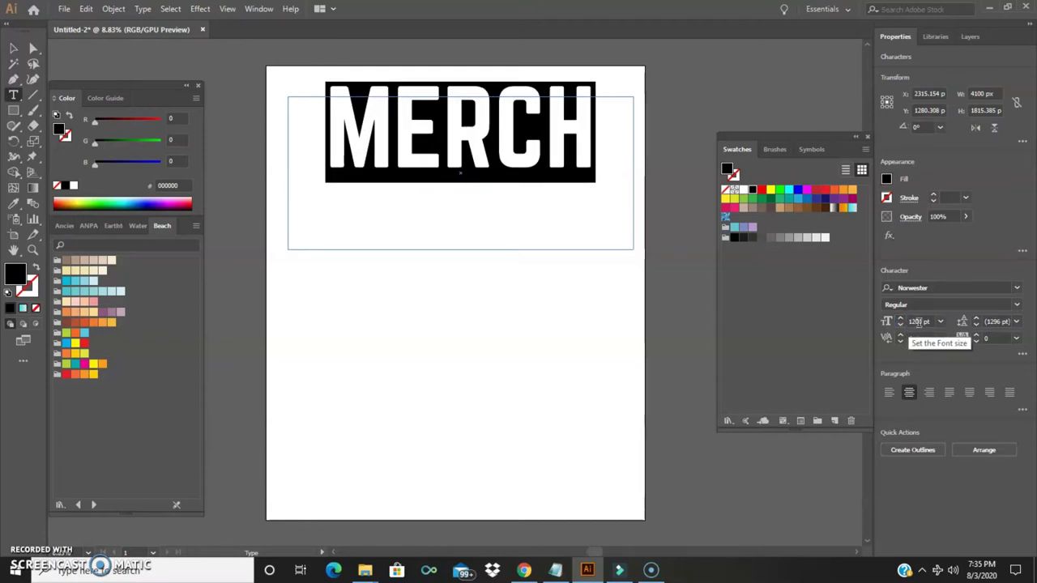
{"action": "double_click", "coordinate": [918, 322]}
{"action": "type", "text": "500"}
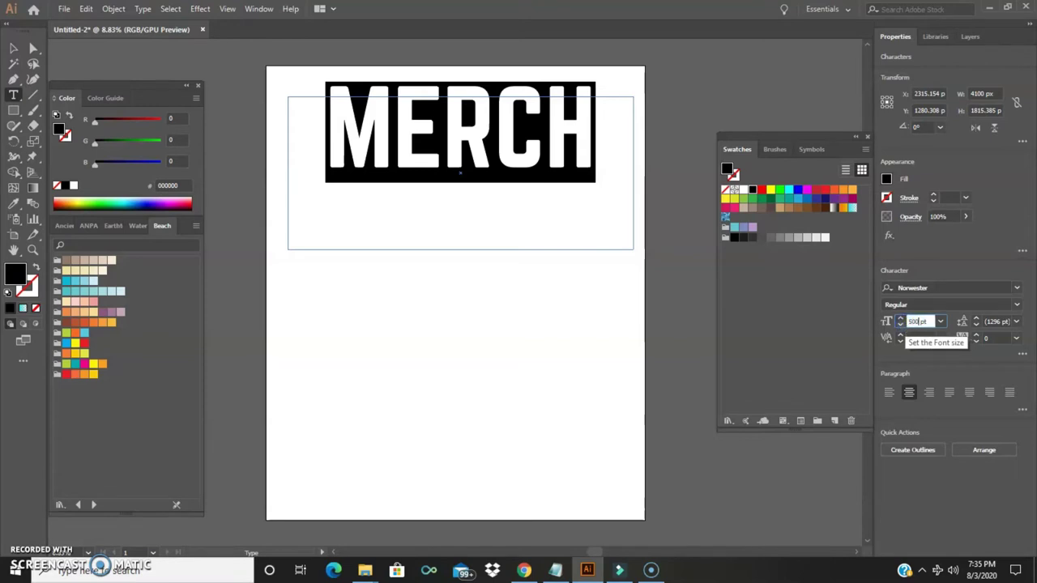
{"action": "key", "text": "Return"}
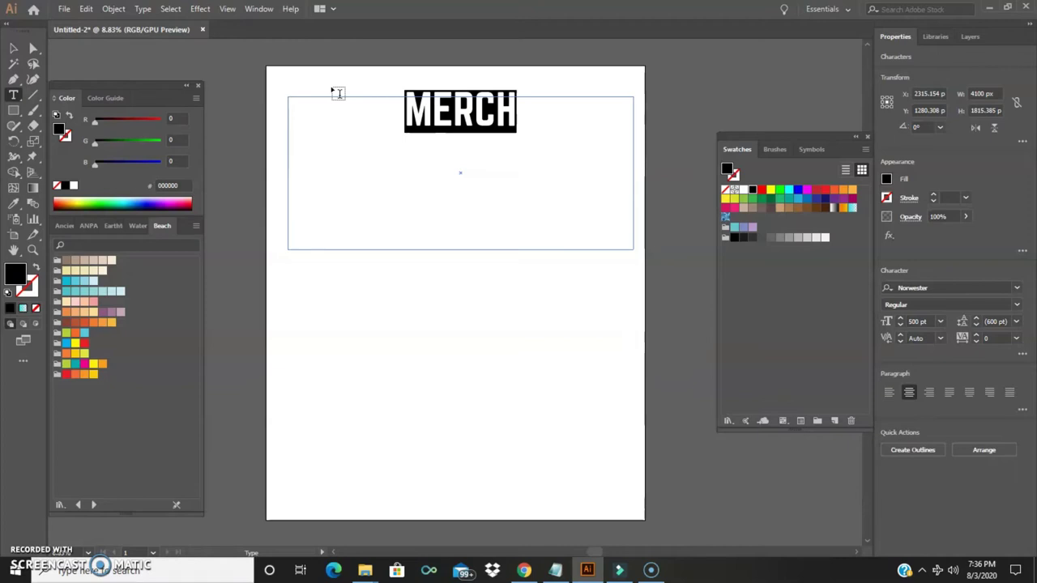
- Convert the MERCH text frame with Type > Create Outlines into a group of letter shapes
{"action": "left_click", "coordinate": [364, 86]}
{"action": "left_click", "coordinate": [13, 52]}
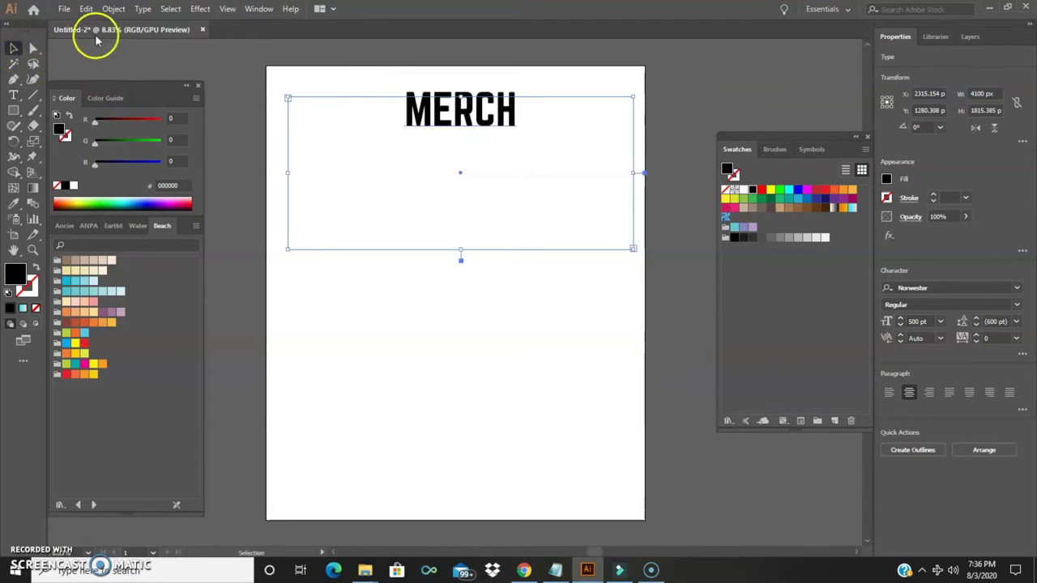
{"action": "left_click", "coordinate": [143, 10]}
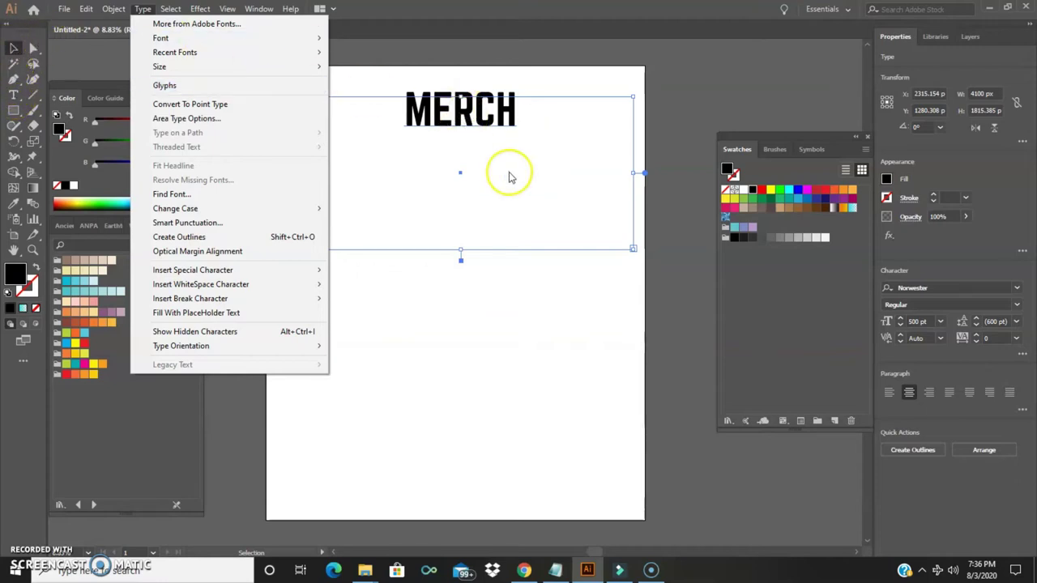
{"action": "left_click", "coordinate": [148, 10]}
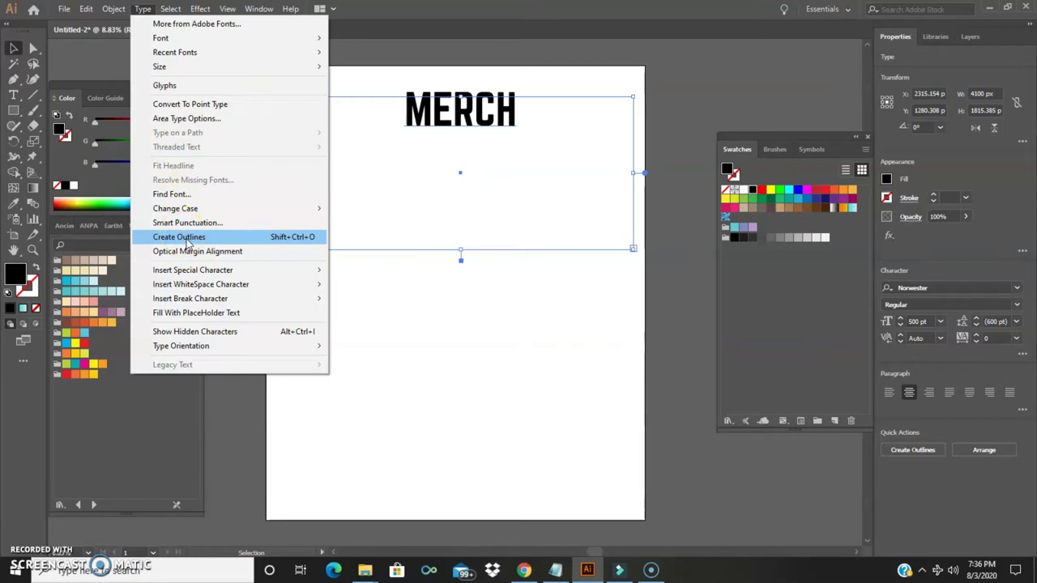
{"action": "left_click", "coordinate": [187, 238]}
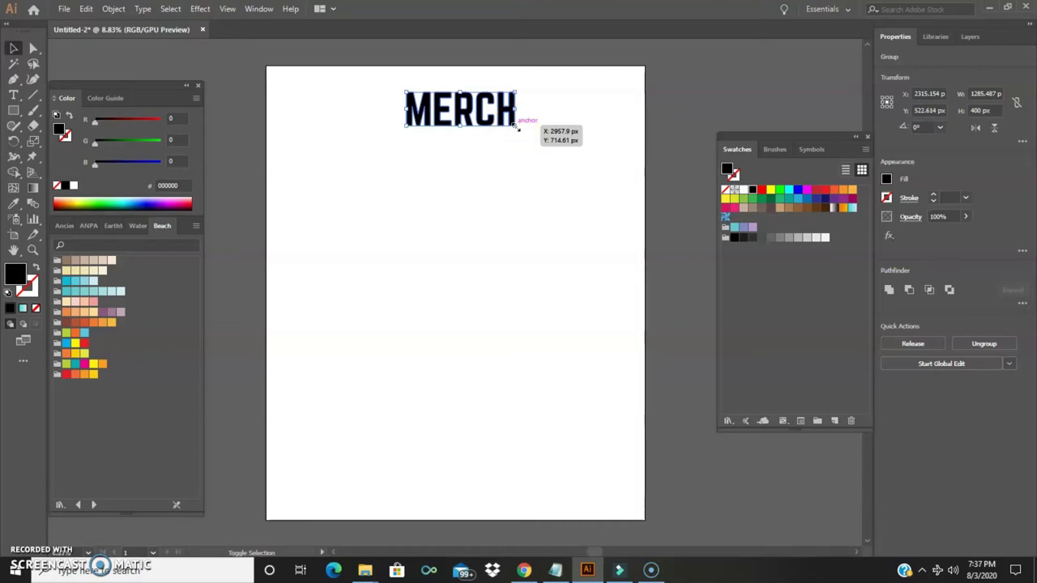
- Scale the outlined MERCH group to about 4085 × 1271 px so it spans the artboard
{"action": "left_click_drag", "start_coordinate": [513, 125], "coordinate": [513, 125]}
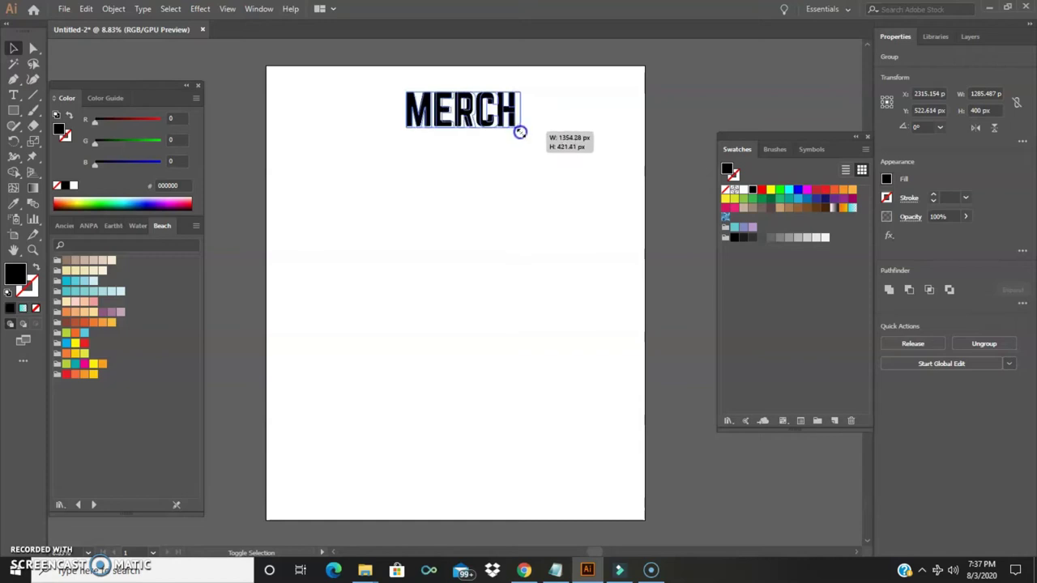
{"action": "left_click_drag", "start_coordinate": [519, 132], "coordinate": [632, 252]}
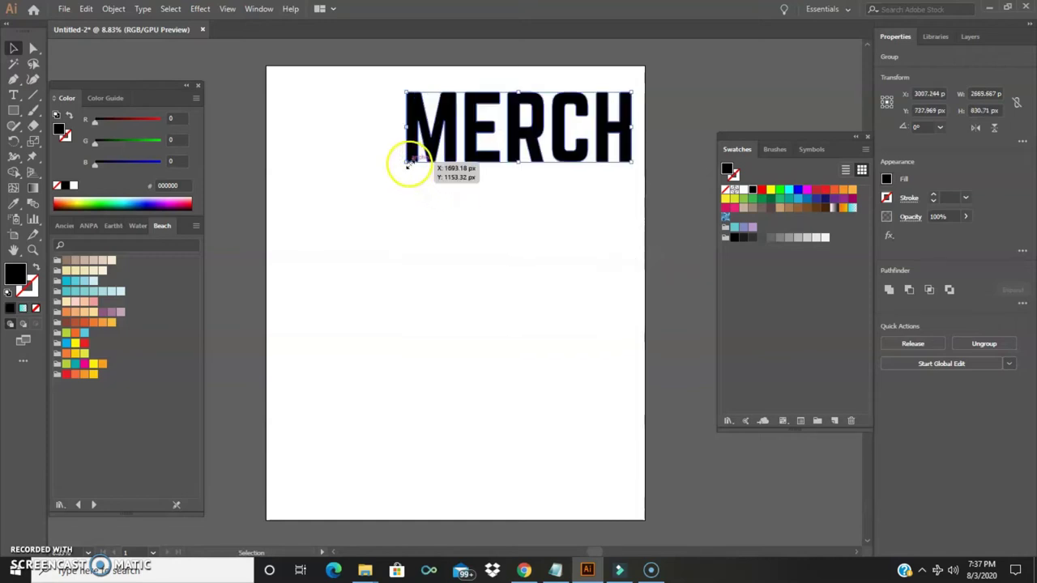
{"action": "left_click_drag", "start_coordinate": [405, 162], "coordinate": [287, 262]}
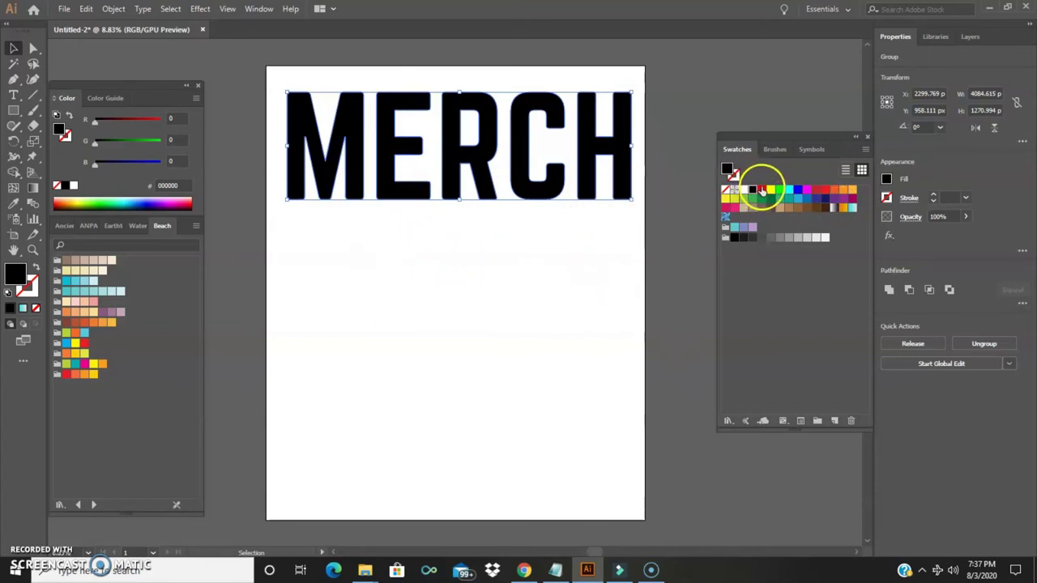
- Try red, yellow, cyan and blue swatches on MERCH, settle on red, and reselect the group
{"action": "left_click", "coordinate": [760, 190]}
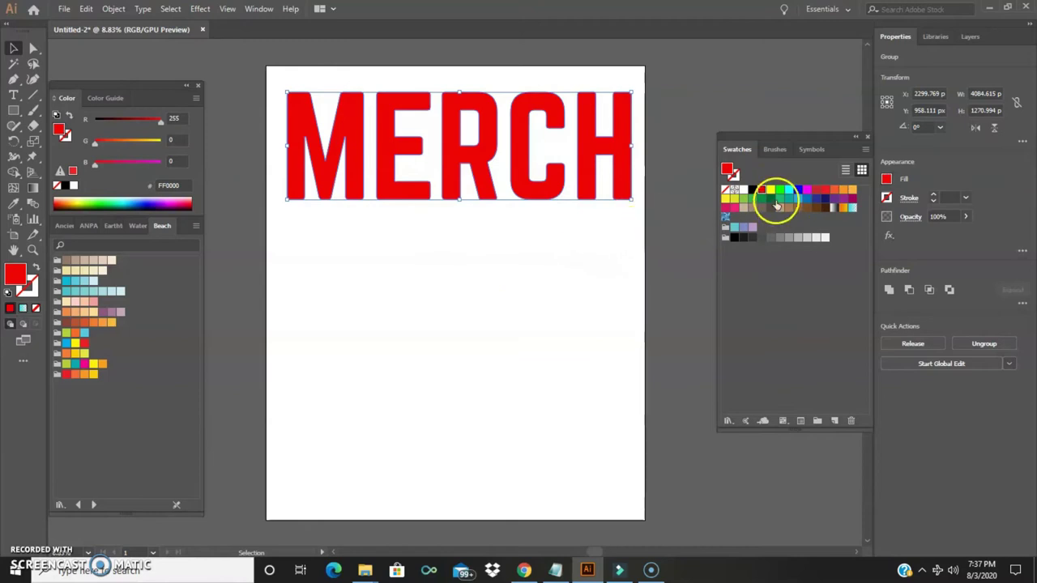
{"action": "left_click", "coordinate": [771, 191]}
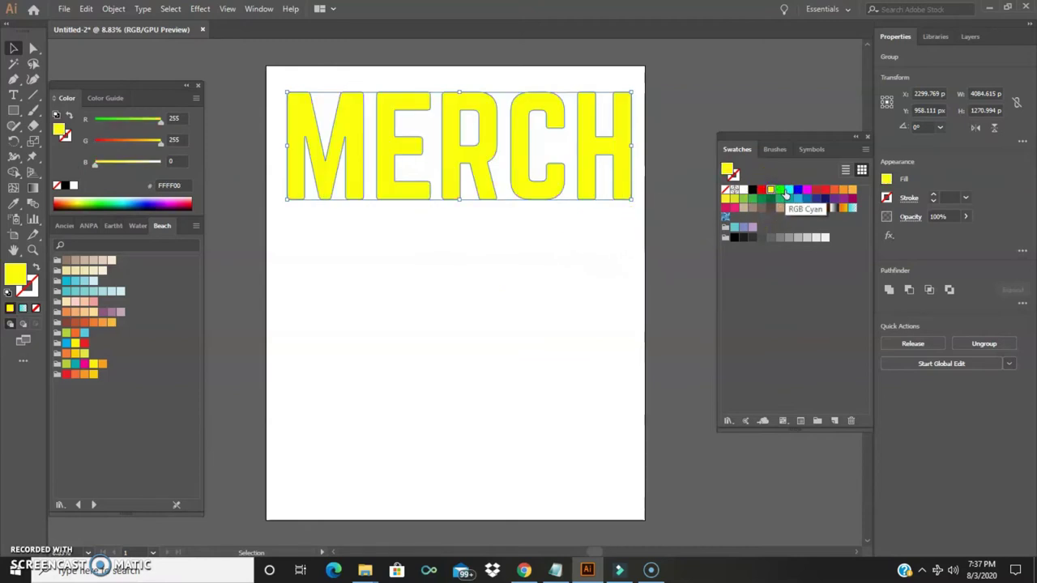
{"action": "left_click", "coordinate": [786, 193]}
{"action": "left_click", "coordinate": [798, 192]}
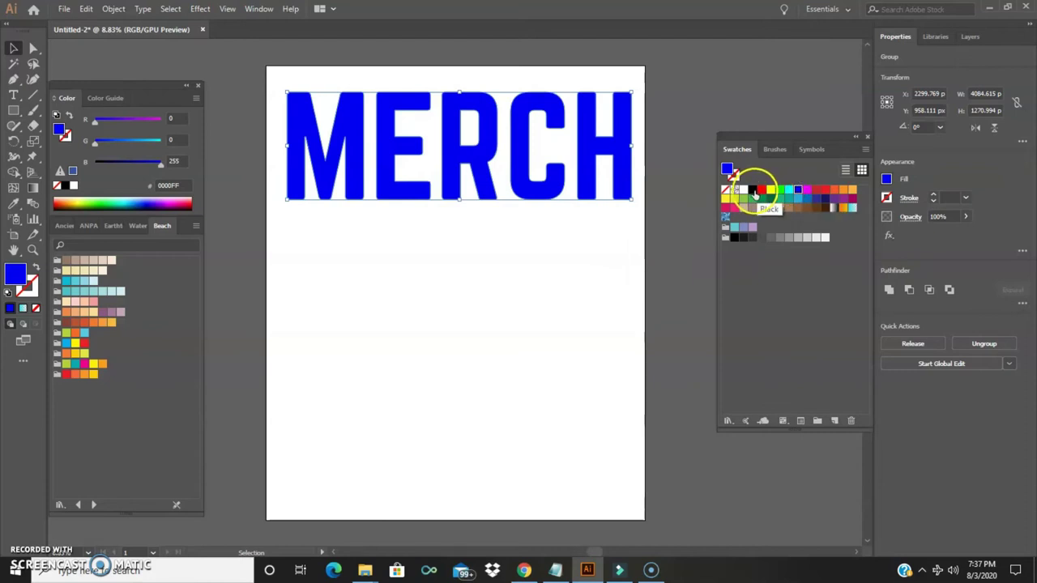
{"action": "left_click", "coordinate": [761, 191]}
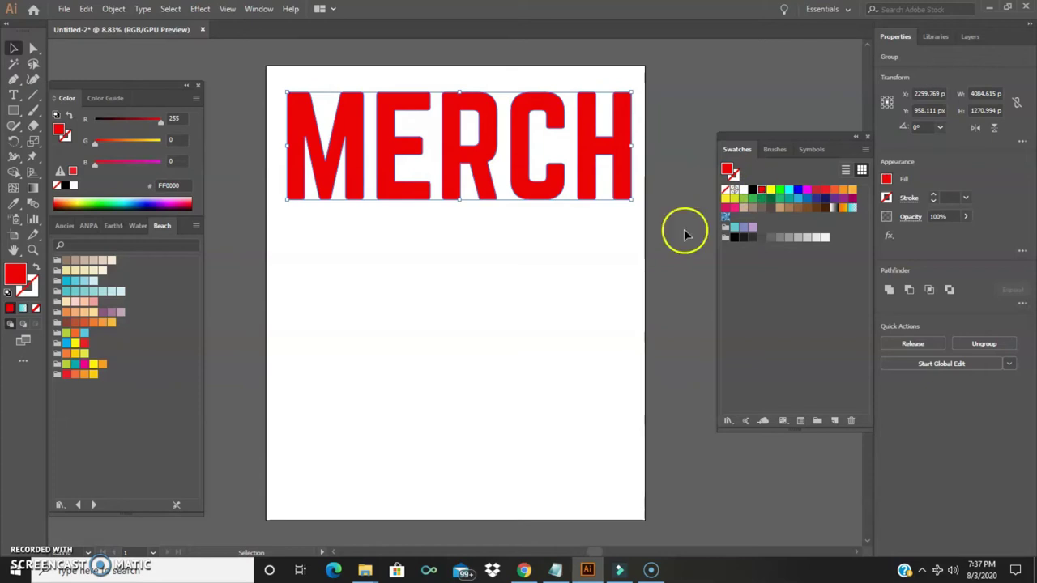
{"action": "left_click", "coordinate": [378, 232]}
{"action": "left_click", "coordinate": [356, 153]}
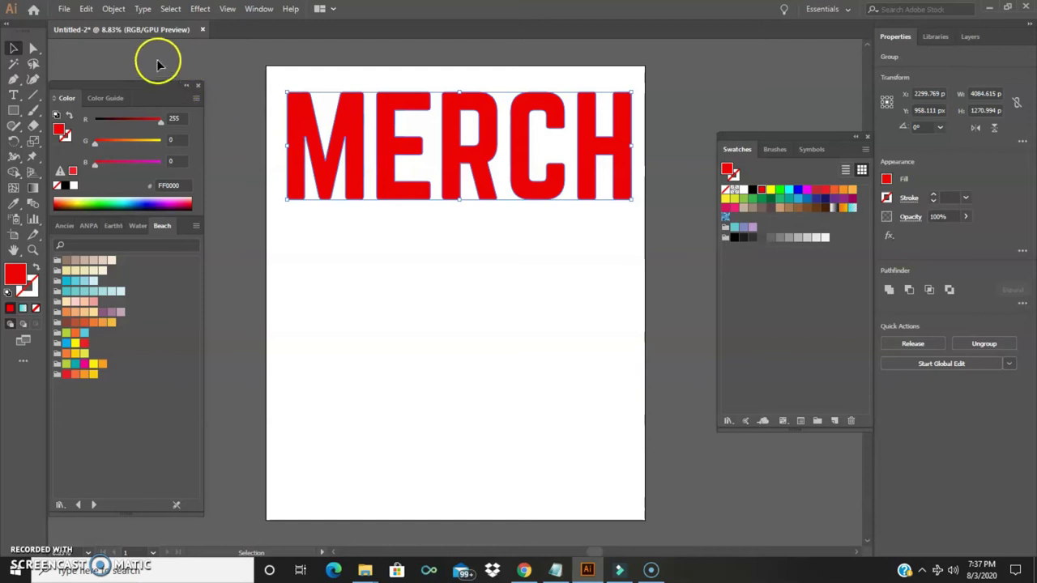
{"action": "left_click", "coordinate": [114, 9]}
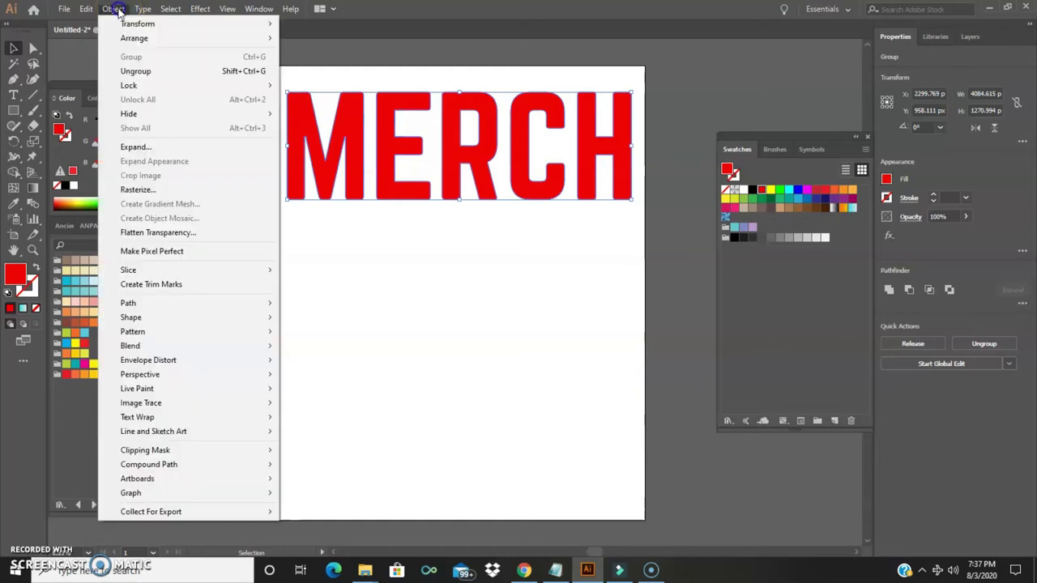
- Ungroup MERCH and tilt the M about 13° counter-clockwise
{"action": "left_click", "coordinate": [149, 71]}
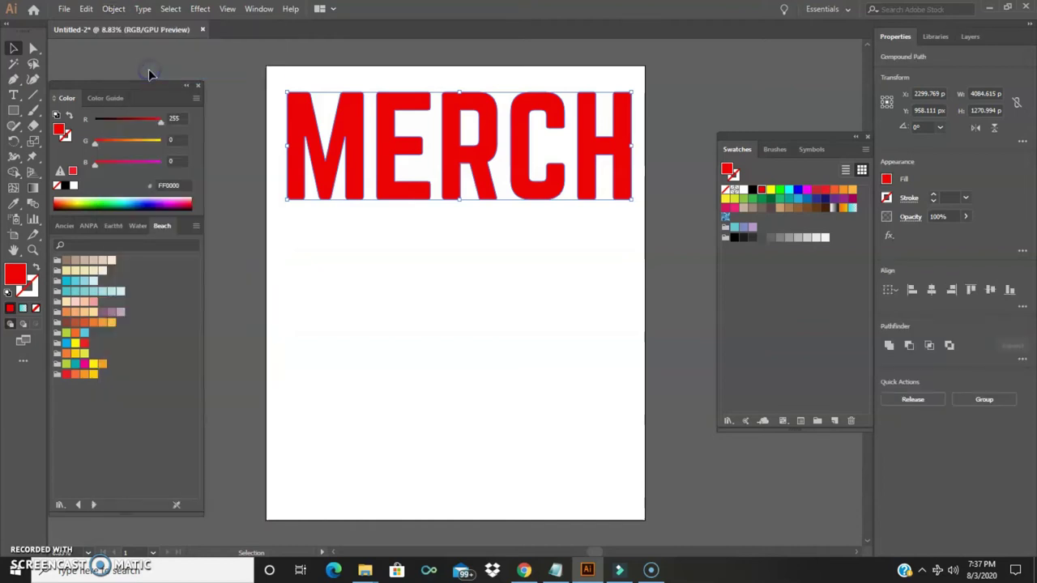
{"action": "left_click", "coordinate": [375, 250]}
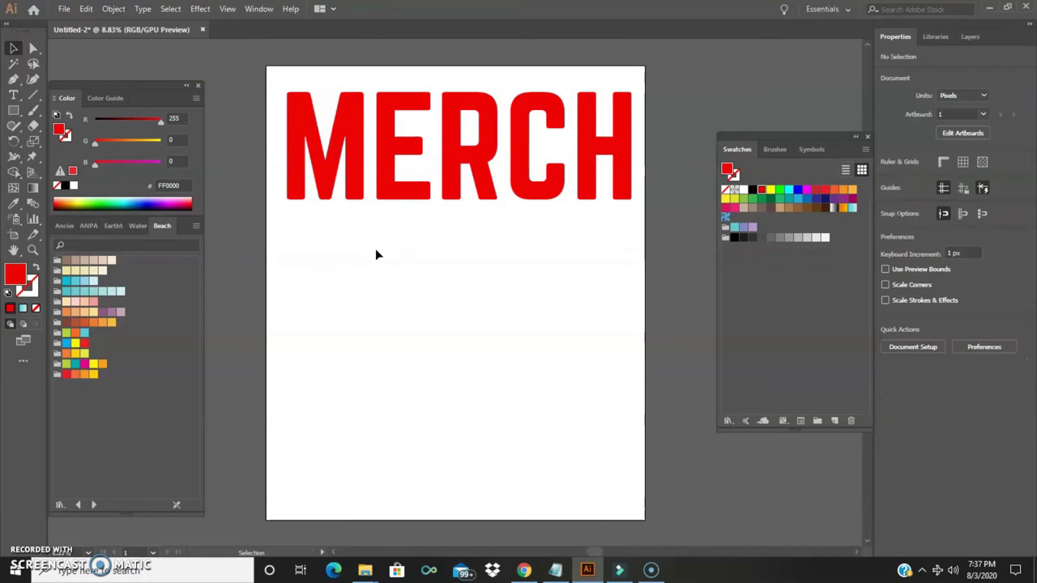
{"action": "left_click", "coordinate": [357, 150]}
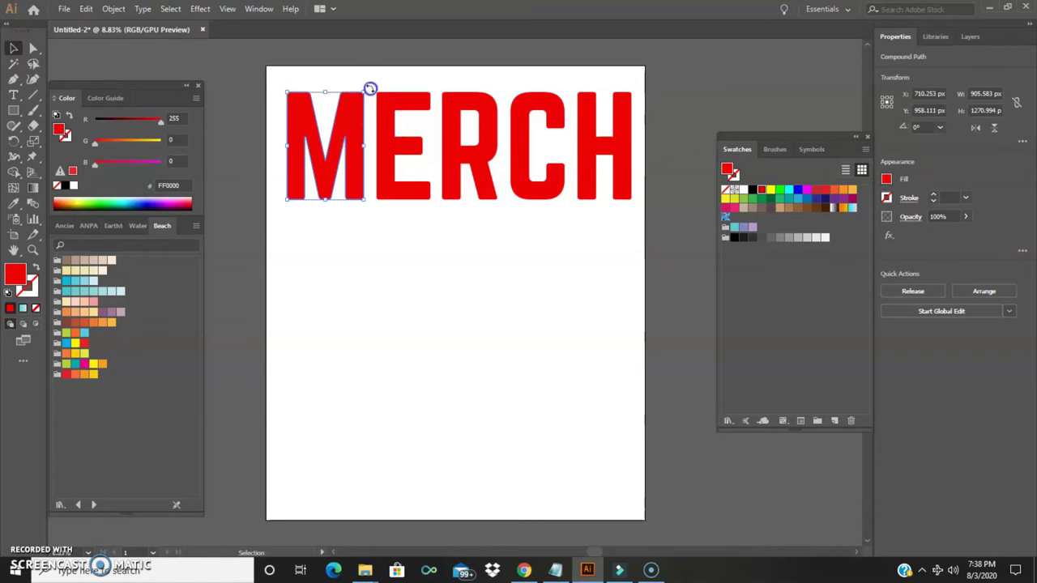
{"action": "left_click_drag", "start_coordinate": [370, 88], "coordinate": [357, 80]}
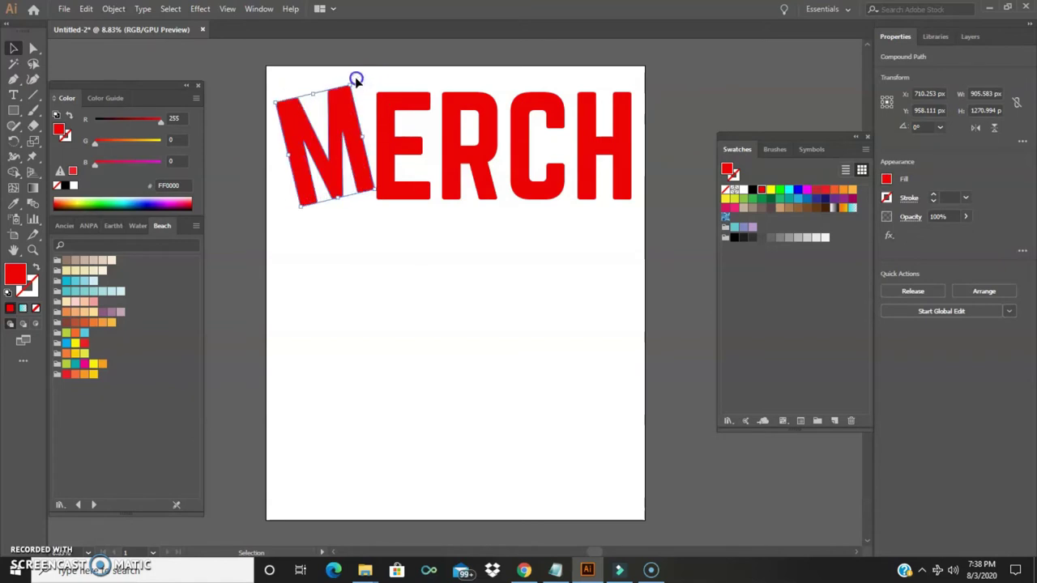
- Tilt the E slightly clockwise and the C clockwise, then select the H
{"action": "left_click", "coordinate": [397, 99]}
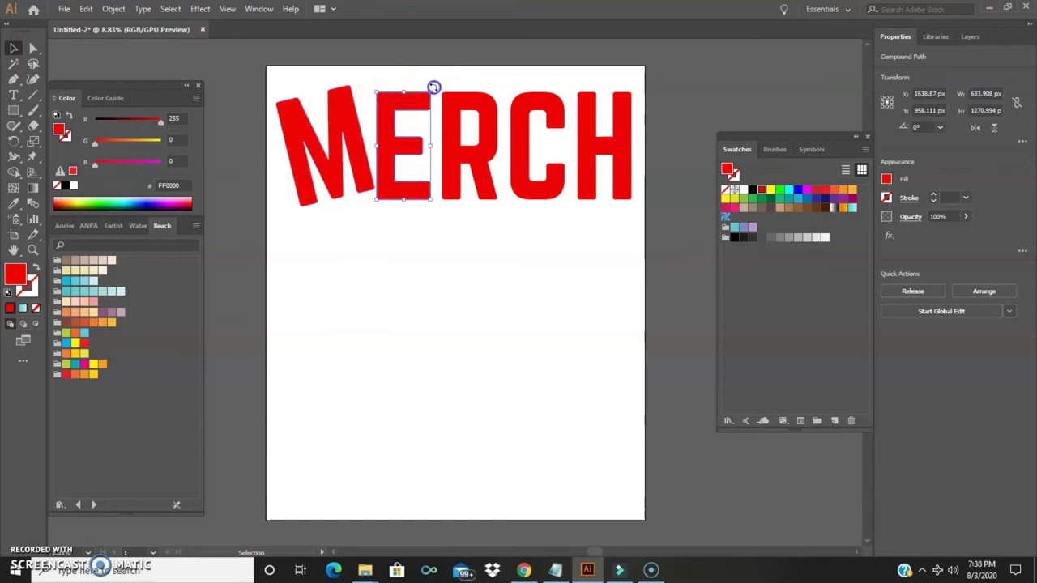
{"action": "left_click_drag", "start_coordinate": [433, 87], "coordinate": [486, 84]}
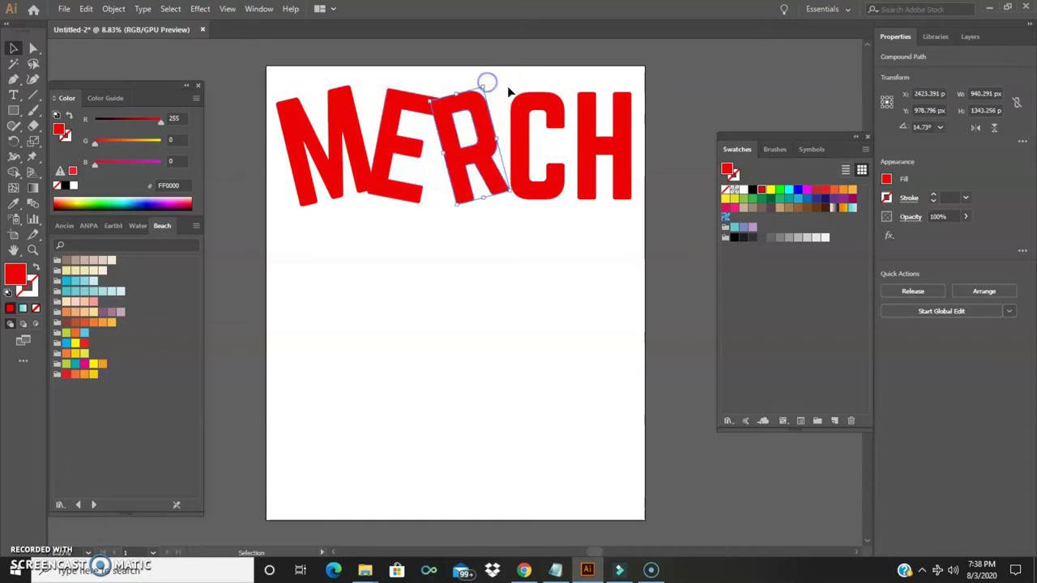
{"action": "left_click", "coordinate": [539, 99]}
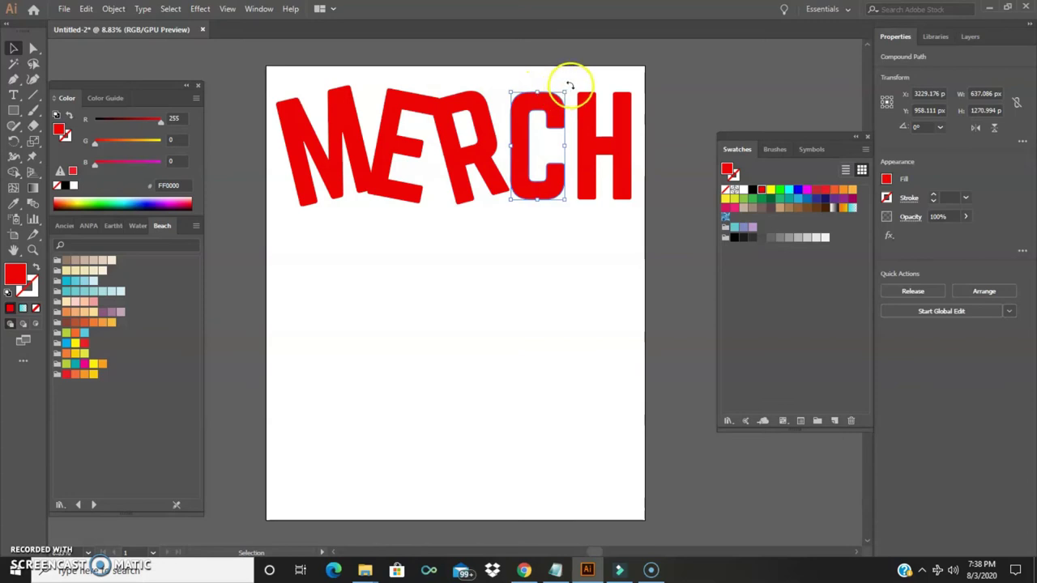
{"action": "left_click_drag", "start_coordinate": [571, 85], "coordinate": [620, 84]}
{"action": "left_click", "coordinate": [630, 97]}
- Fill the M with yellow and the E with blue
{"action": "left_click", "coordinate": [537, 256]}
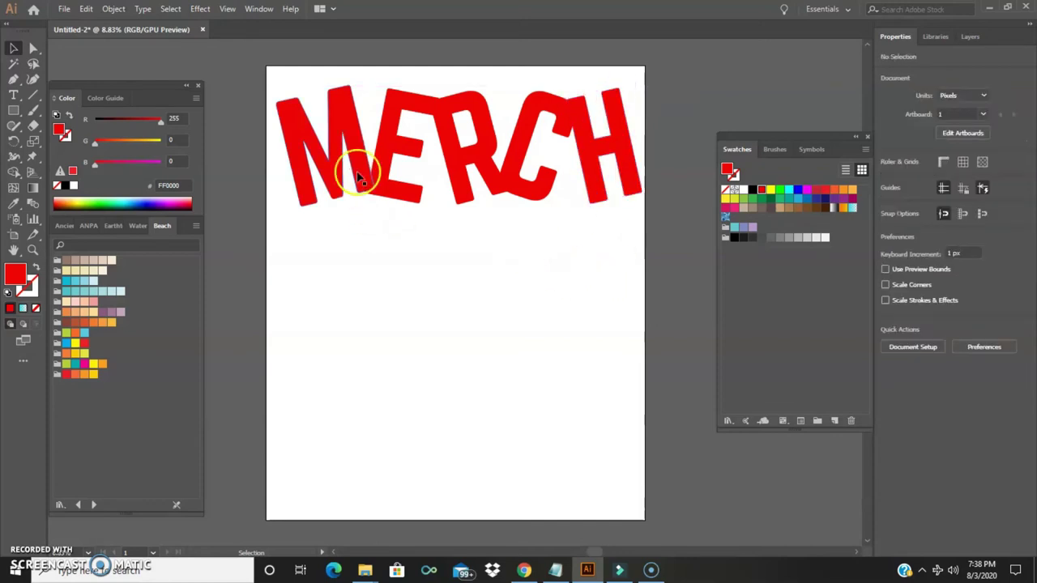
{"action": "left_click", "coordinate": [344, 126]}
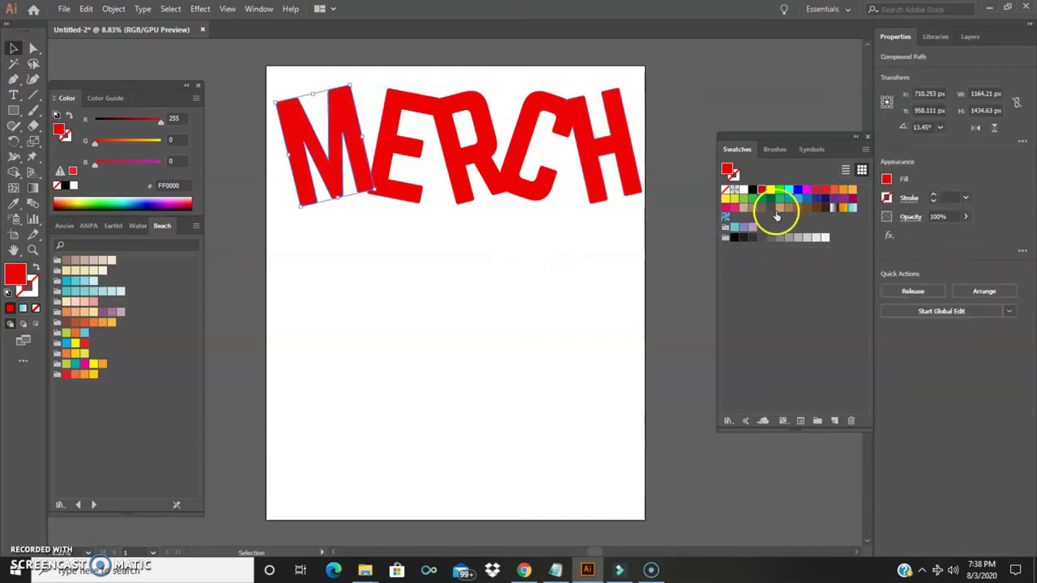
{"action": "left_click", "coordinate": [772, 190]}
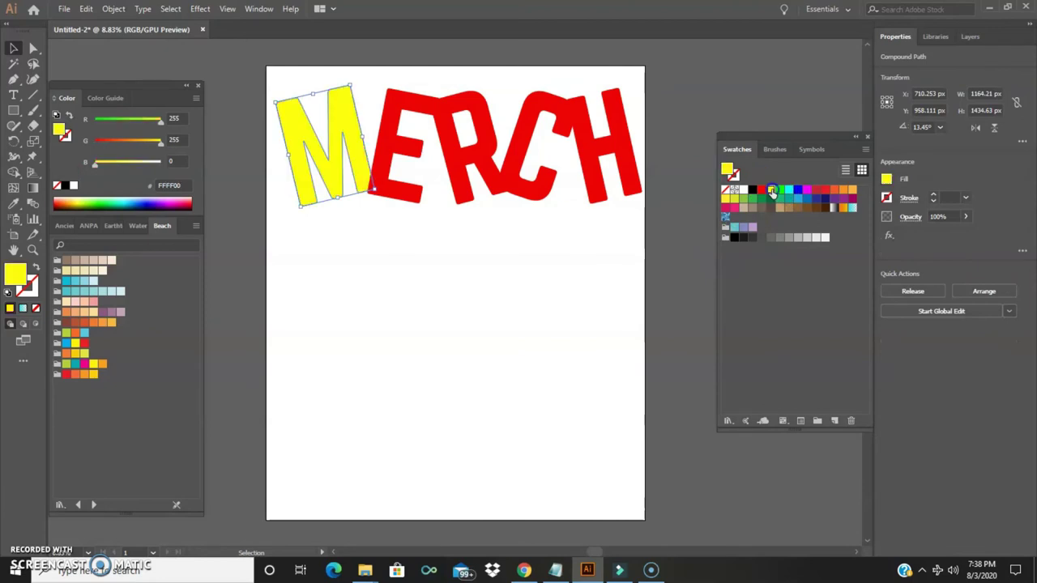
{"action": "left_click", "coordinate": [405, 154]}
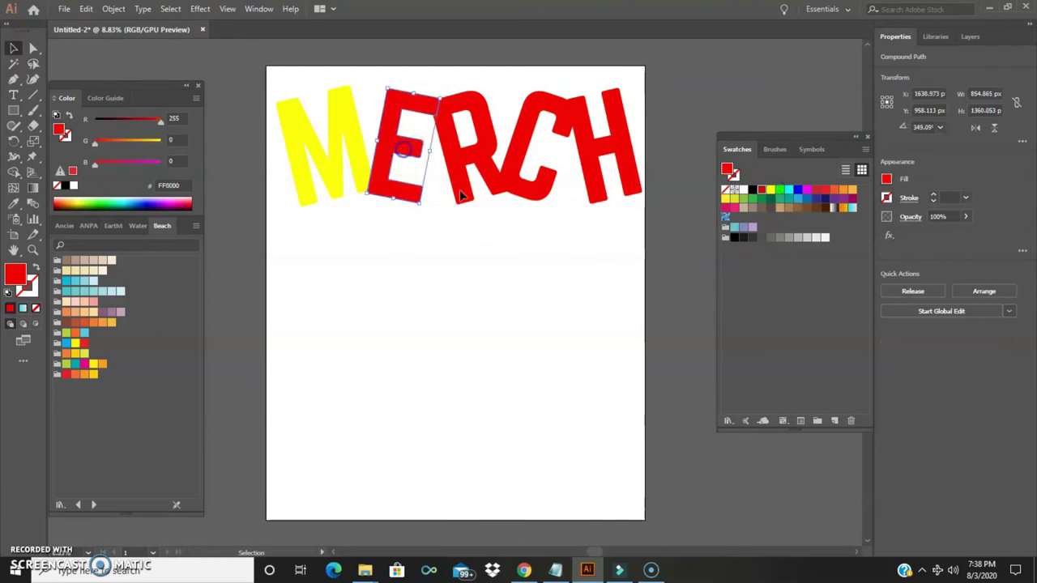
{"action": "left_click", "coordinate": [797, 192]}
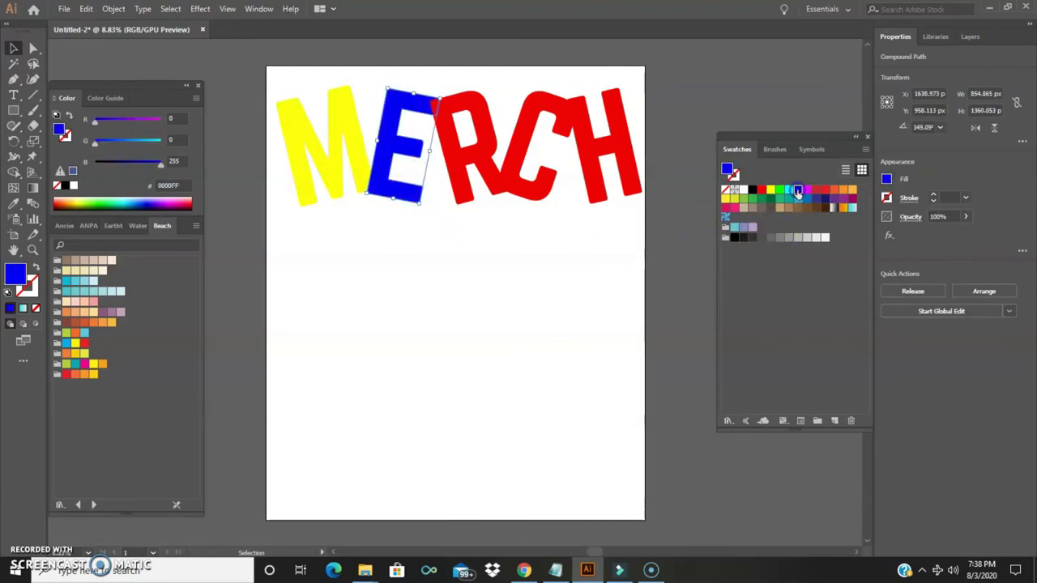
- Fill the R with deep orange, the C with pinkish red, and the H with green
{"action": "left_click", "coordinate": [467, 180]}
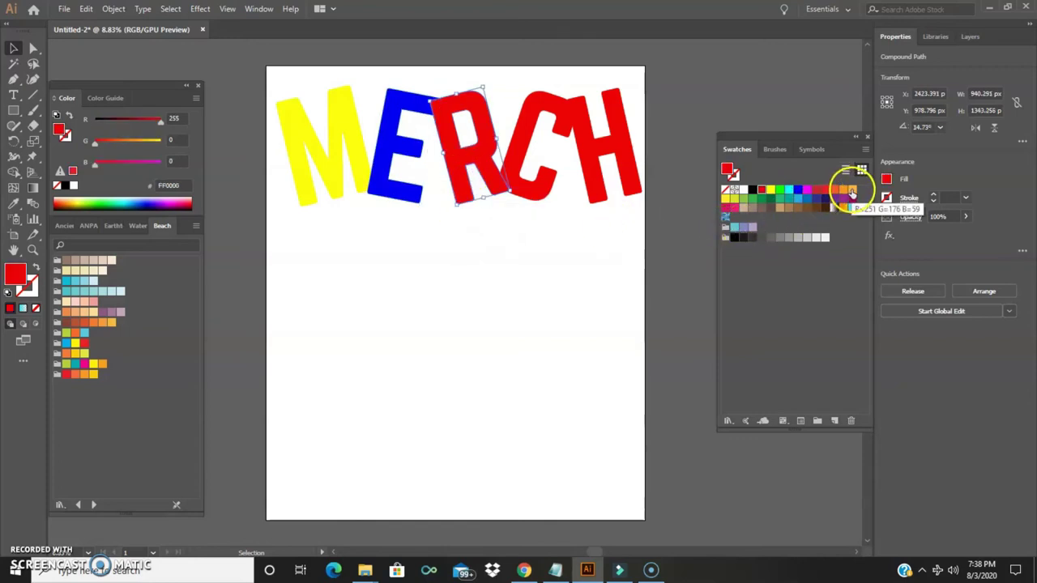
{"action": "left_click", "coordinate": [851, 191]}
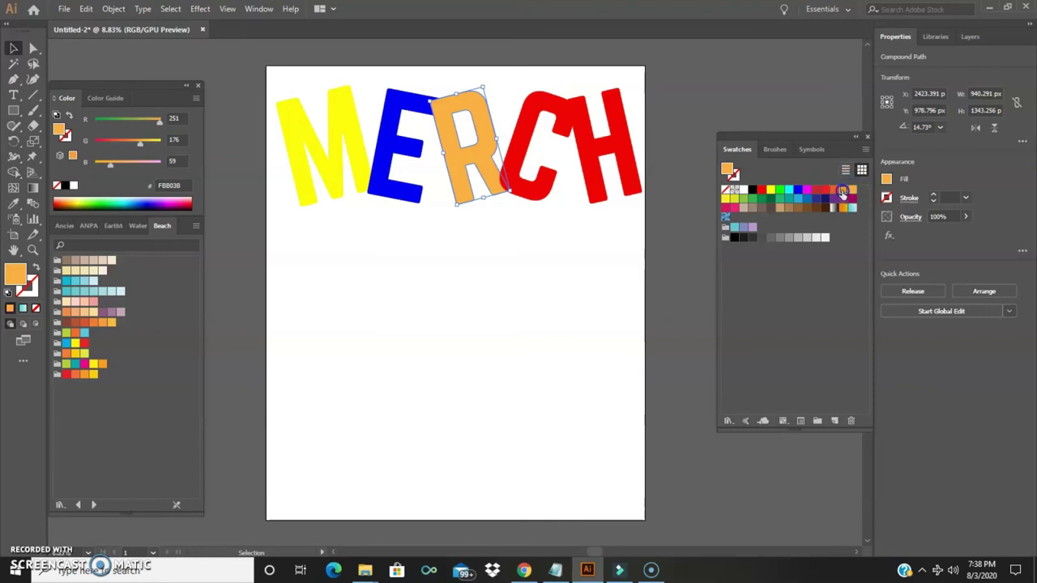
{"action": "left_click", "coordinate": [843, 190]}
{"action": "left_click", "coordinate": [526, 190]}
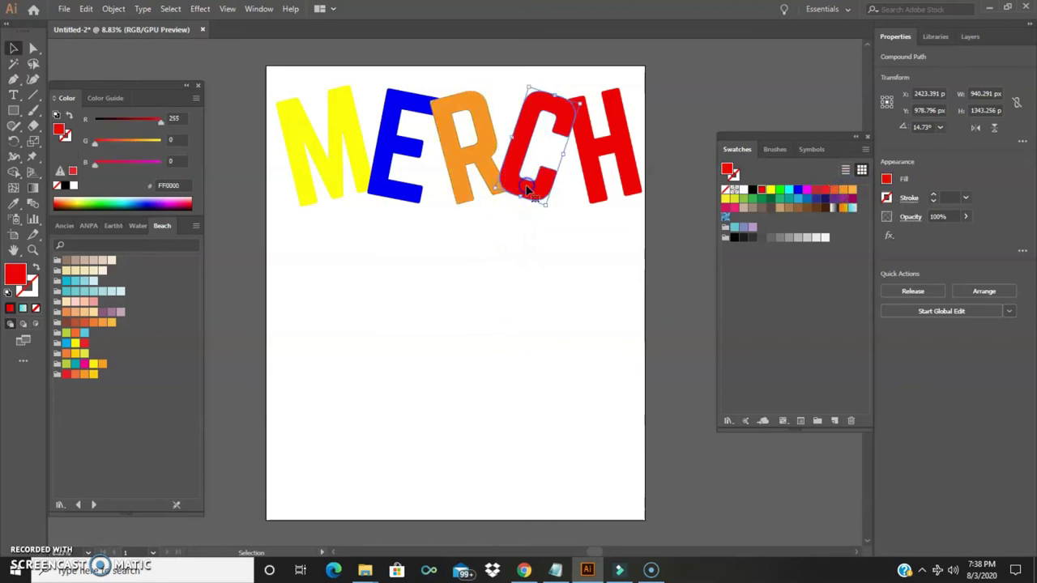
{"action": "left_click", "coordinate": [728, 209]}
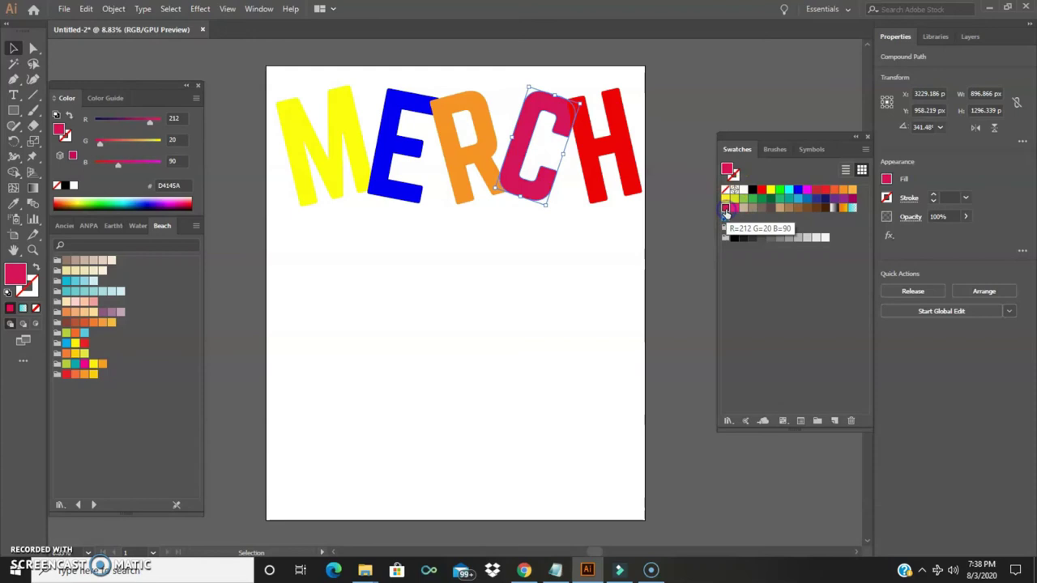
{"action": "left_click", "coordinate": [641, 168]}
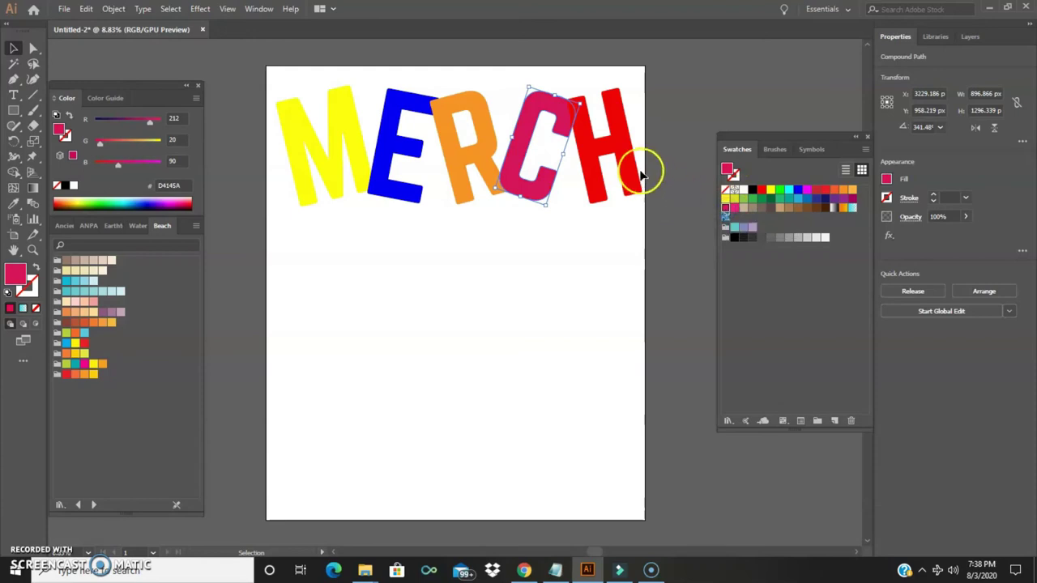
{"action": "left_click", "coordinate": [772, 189]}
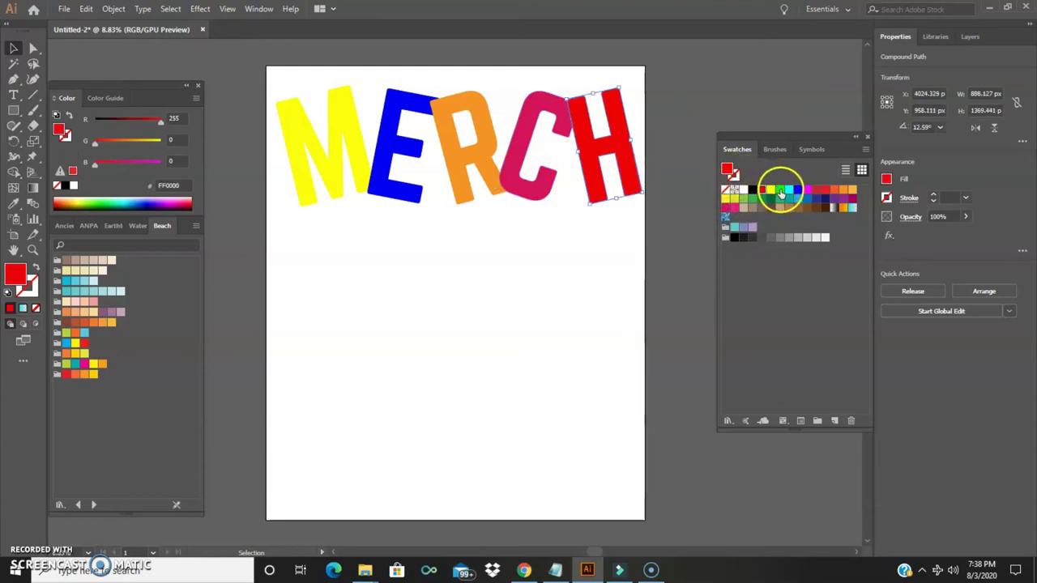
{"action": "left_click", "coordinate": [779, 190]}
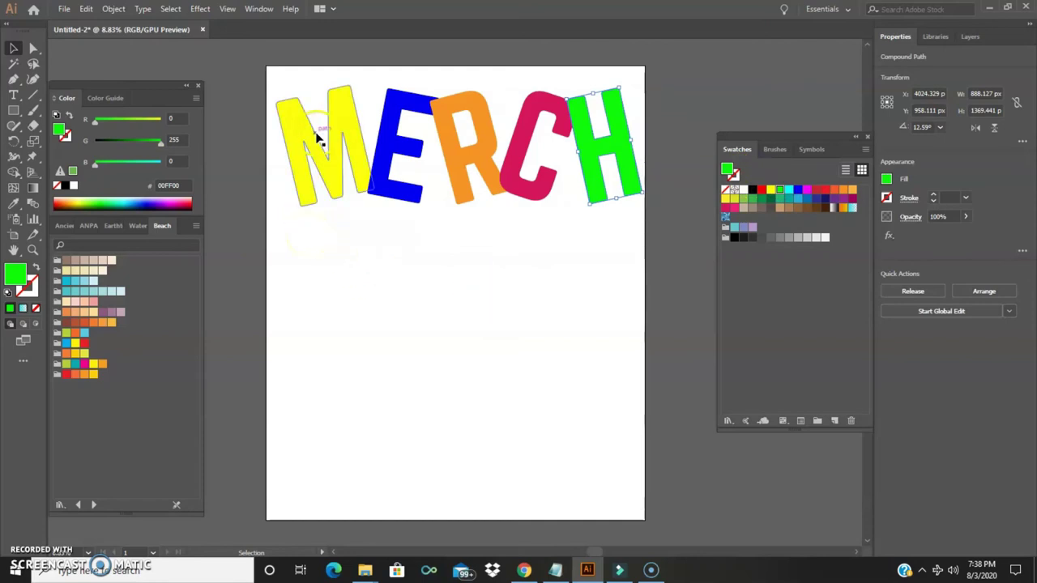
- Enlarge the yellow M, blue E and orange R downward so they overlap each other
{"action": "left_click", "coordinate": [304, 134]}
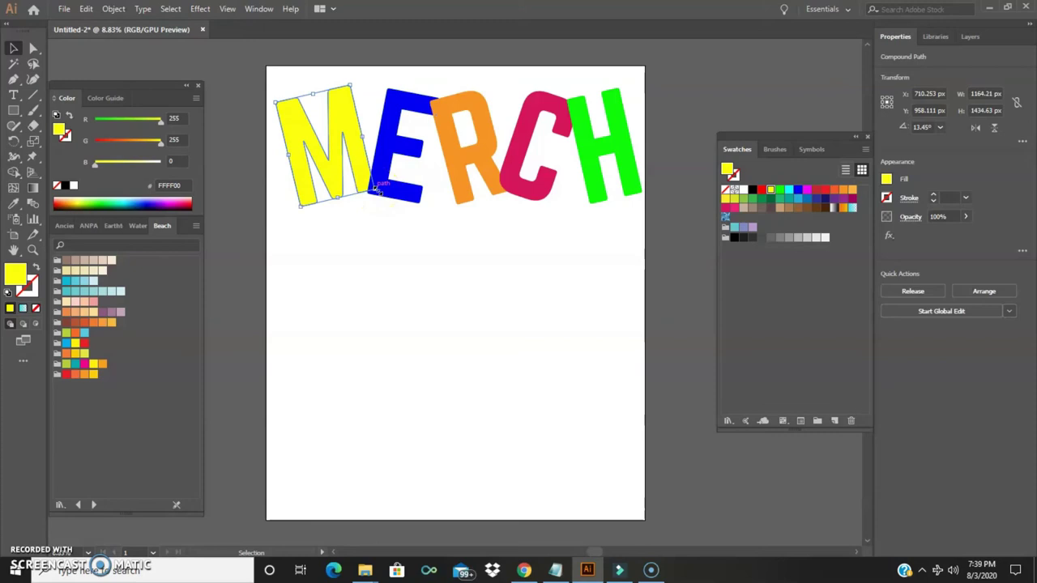
{"action": "left_click_drag", "start_coordinate": [375, 188], "coordinate": [436, 259]}
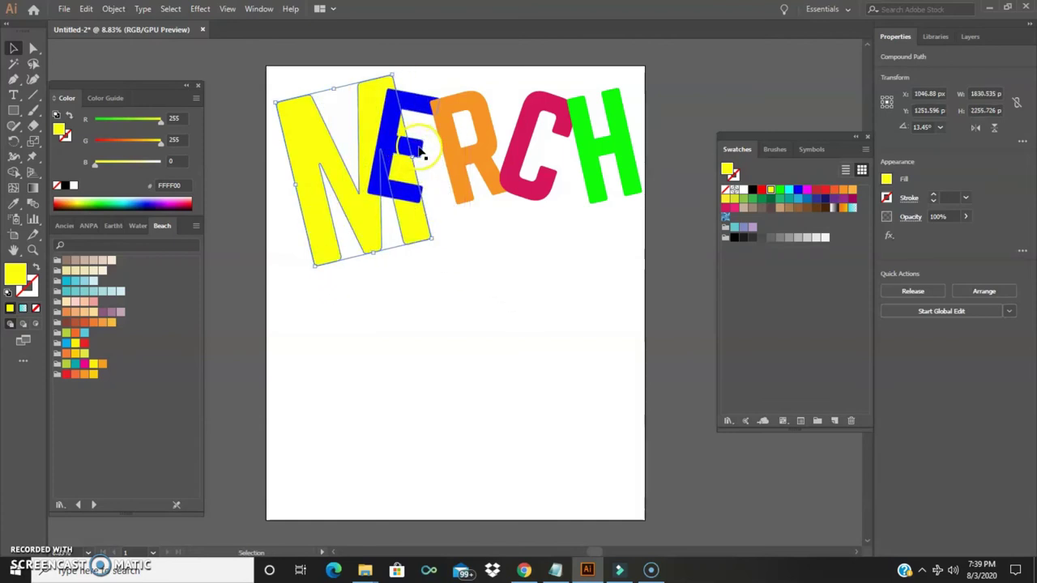
{"action": "left_click", "coordinate": [415, 151]}
{"action": "left_click_drag", "start_coordinate": [416, 201], "coordinate": [439, 256]}
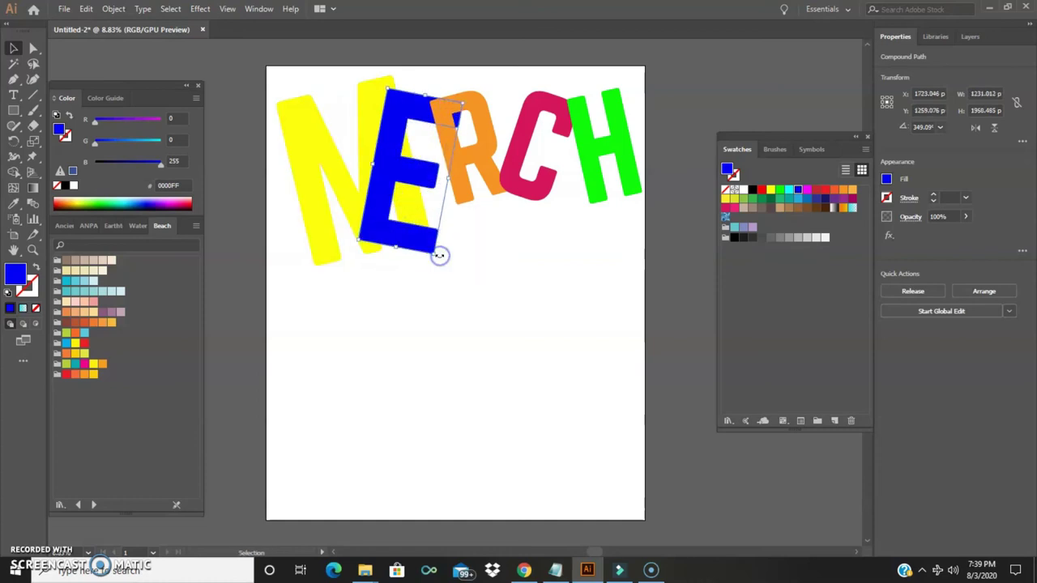
{"action": "left_click", "coordinate": [470, 153]}
{"action": "left_click_drag", "start_coordinate": [466, 202], "coordinate": [437, 269]}
- Enlarge the pink C and the green H, then select all five letters together
{"action": "left_click", "coordinate": [528, 199]}
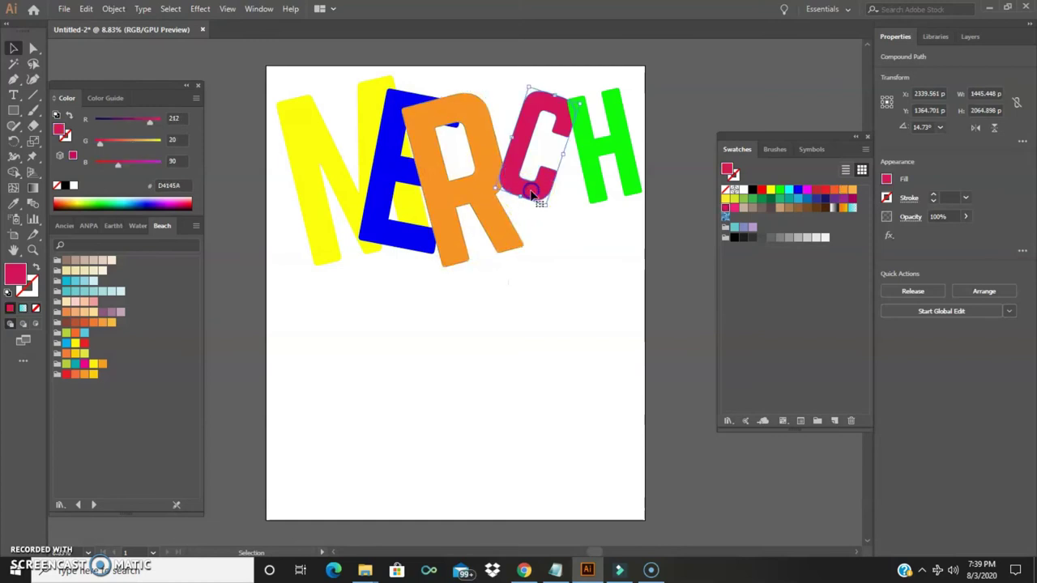
{"action": "left_click_drag", "start_coordinate": [545, 205], "coordinate": [583, 260]}
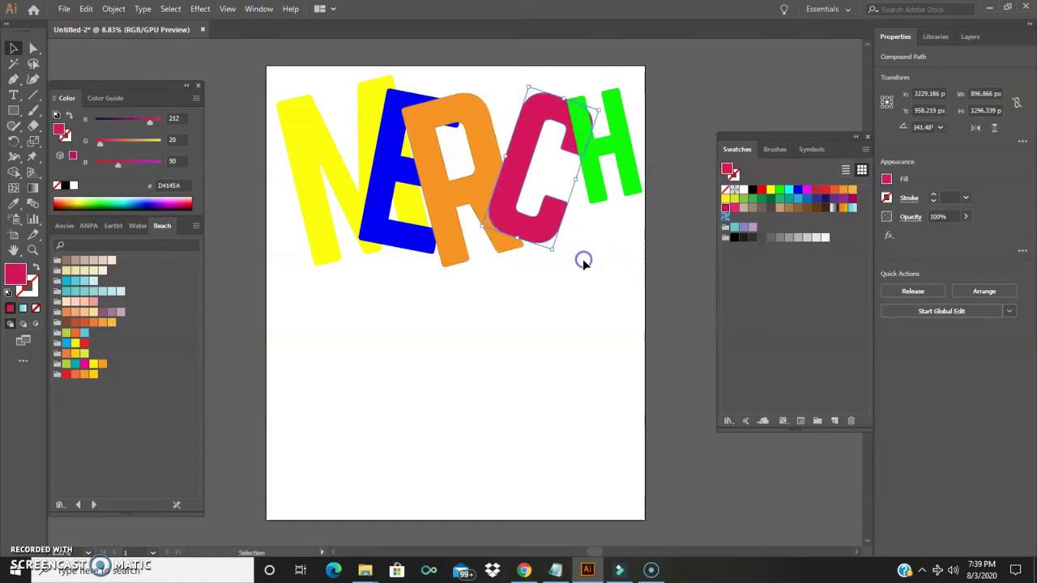
{"action": "left_click", "coordinate": [592, 185]}
{"action": "left_click_drag", "start_coordinate": [590, 202], "coordinate": [566, 266]}
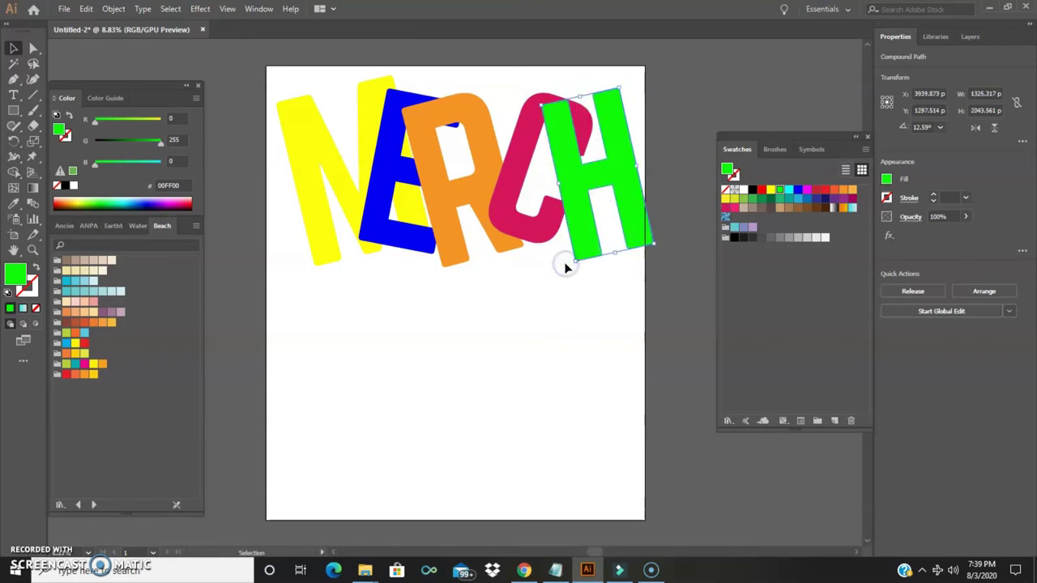
{"action": "left_click", "coordinate": [608, 281]}
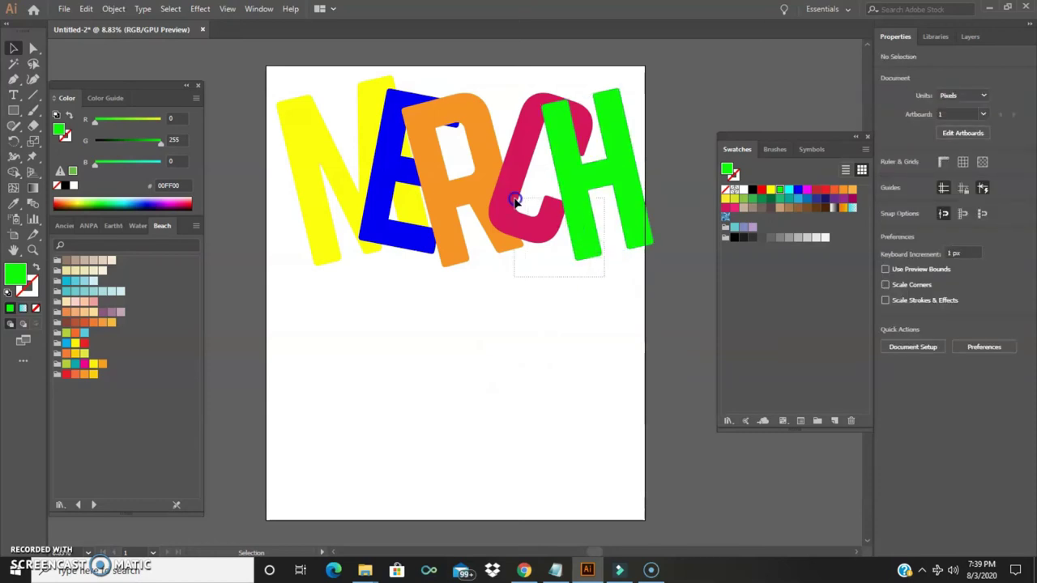
{"action": "left_click_drag", "start_coordinate": [309, 134], "coordinate": [308, 133]}
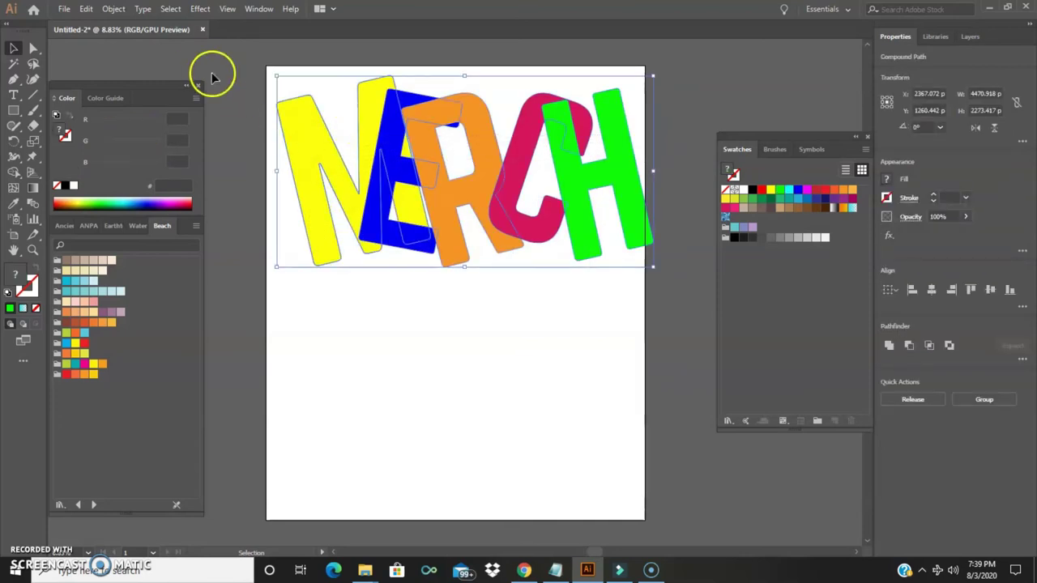
- Group the five MERCH letters into a single object
{"action": "left_click", "coordinate": [116, 10]}
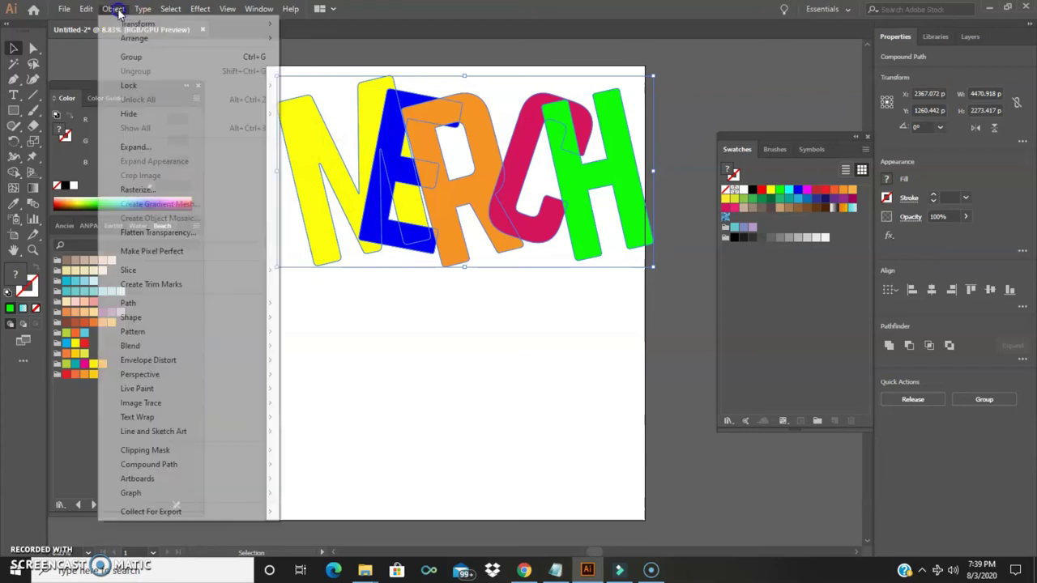
{"action": "left_click", "coordinate": [131, 57]}
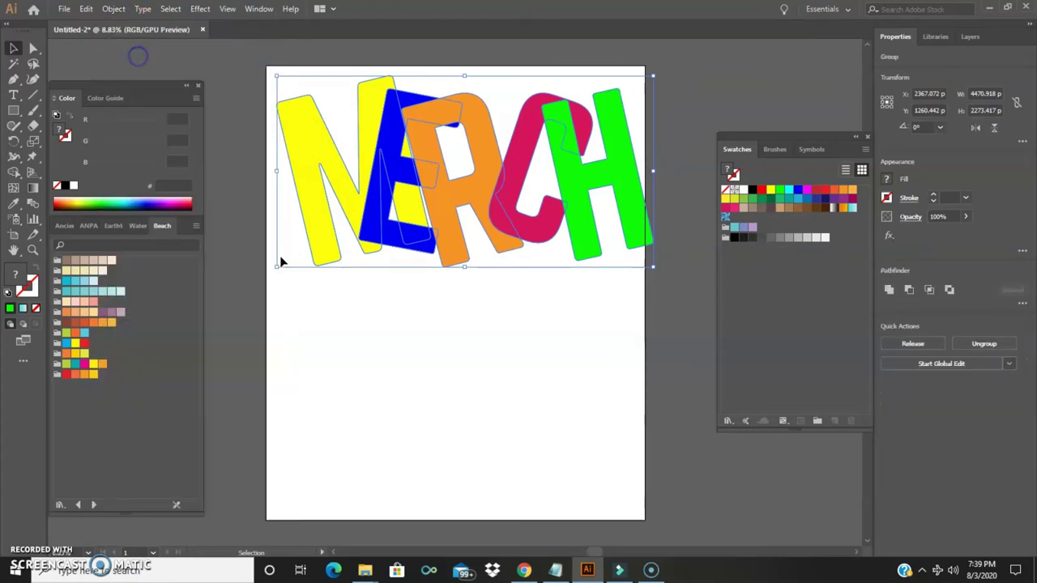
{"action": "left_click", "coordinate": [387, 324]}
- Shrink the MERCH group to about 3172 × 1613 px and centre it near the artboard top
{"action": "left_click", "coordinate": [335, 165]}
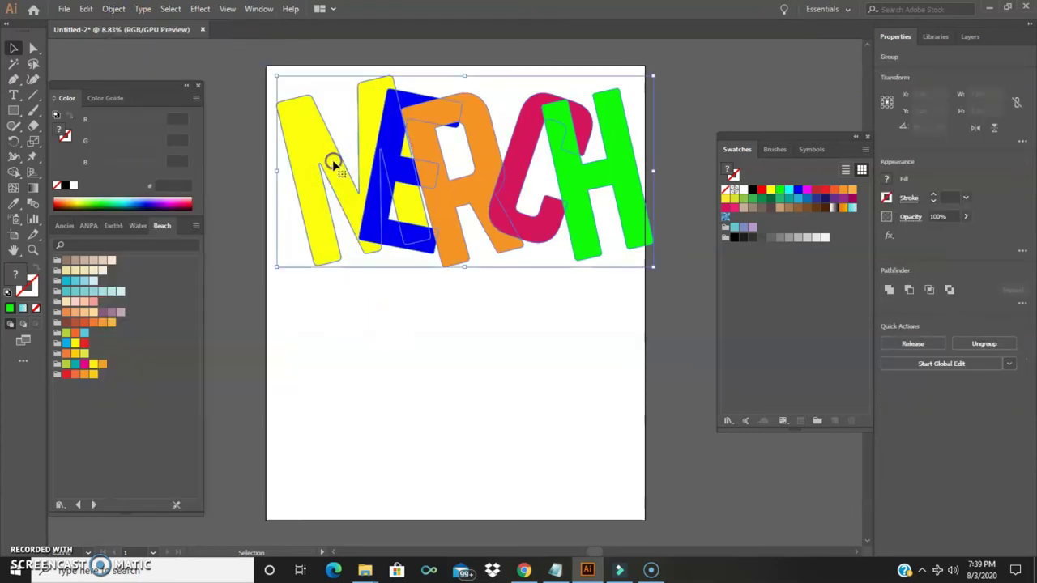
{"action": "mouse_move", "coordinate": [335, 163]}
{"action": "left_mouse_down"}
{"action": "mouse_move", "coordinate": [301, 203]}
{"action": "mouse_move", "coordinate": [329, 331]}
{"action": "mouse_move", "coordinate": [324, 158]}
{"action": "left_mouse_up"}
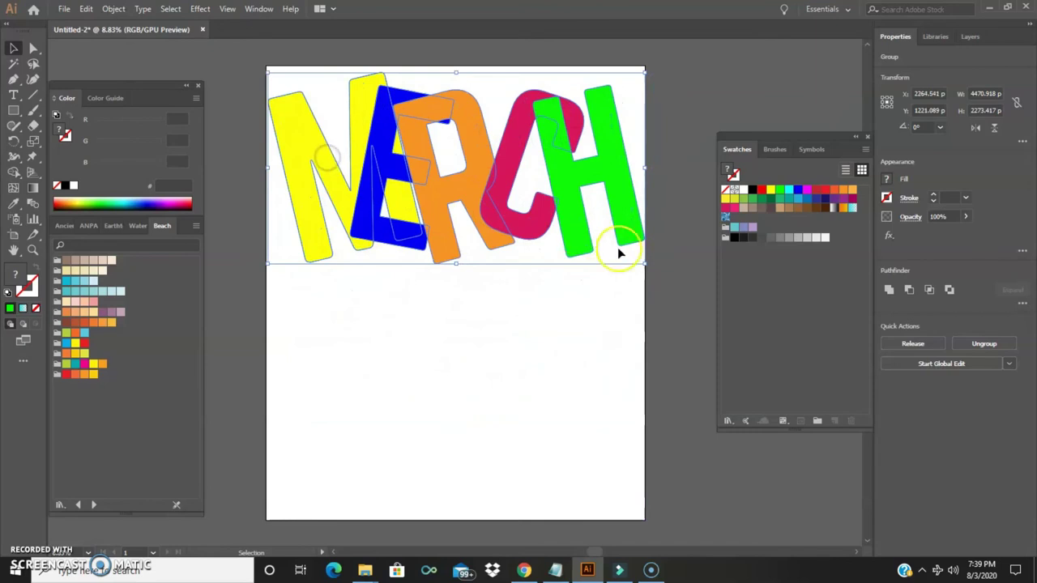
{"action": "left_click_drag", "start_coordinate": [643, 264], "coordinate": [585, 209]}
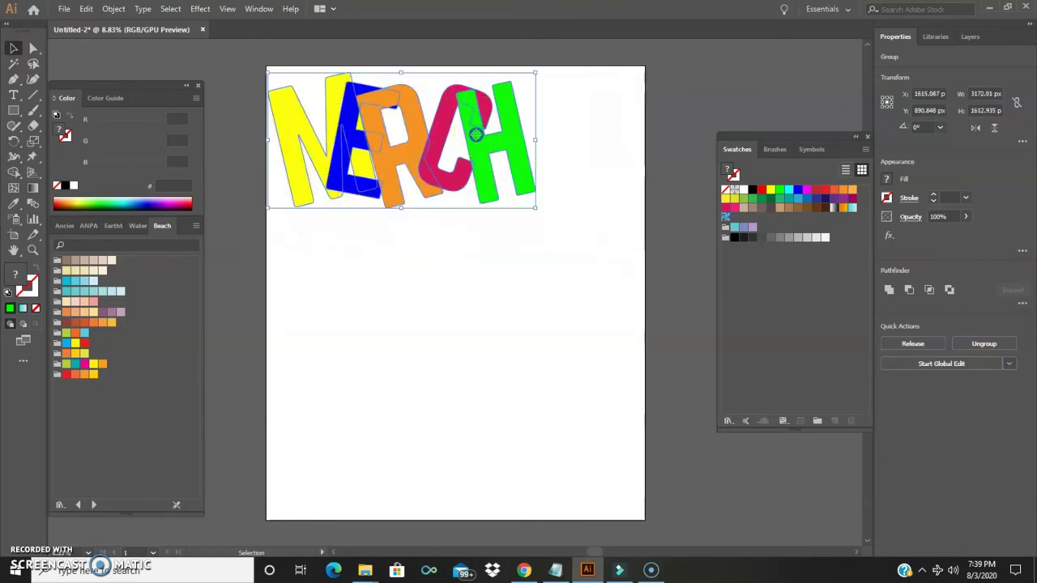
{"action": "left_click_drag", "start_coordinate": [476, 134], "coordinate": [524, 154]}
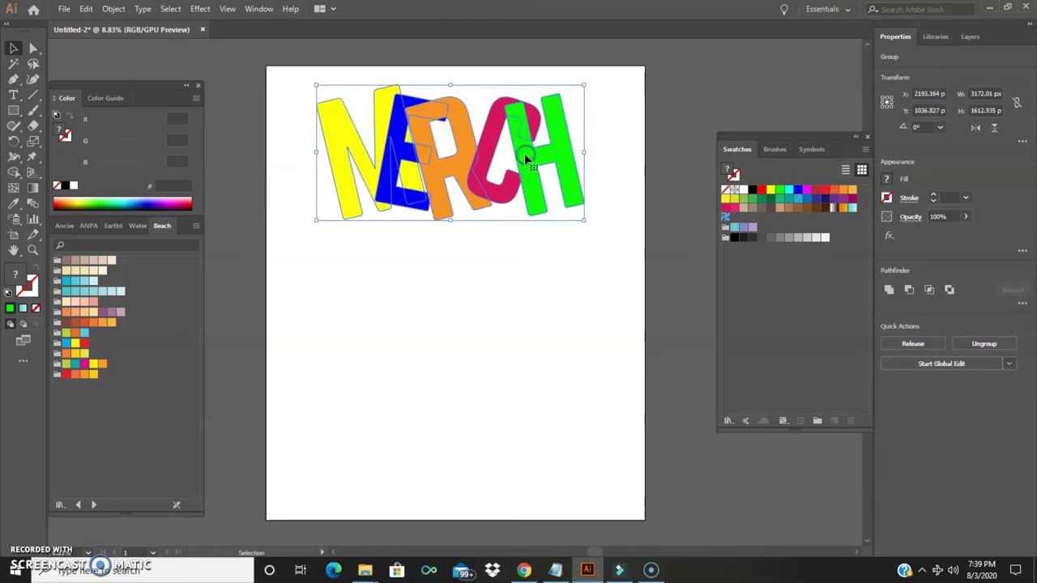
- Draw a small test rectangle near the page's top-left, then undo it
{"action": "left_click", "coordinate": [317, 272]}
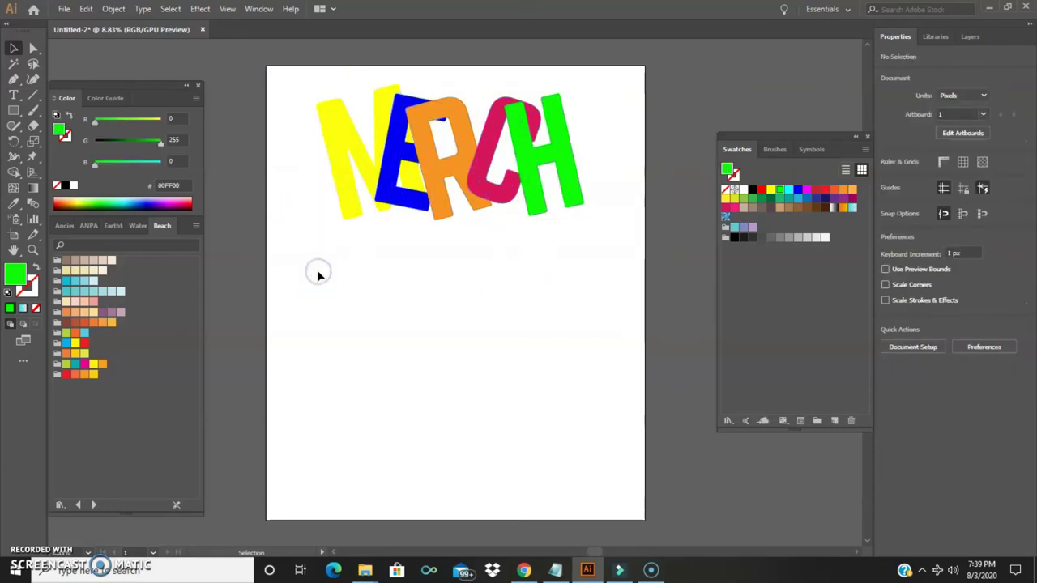
{"action": "left_click", "coordinate": [14, 111]}
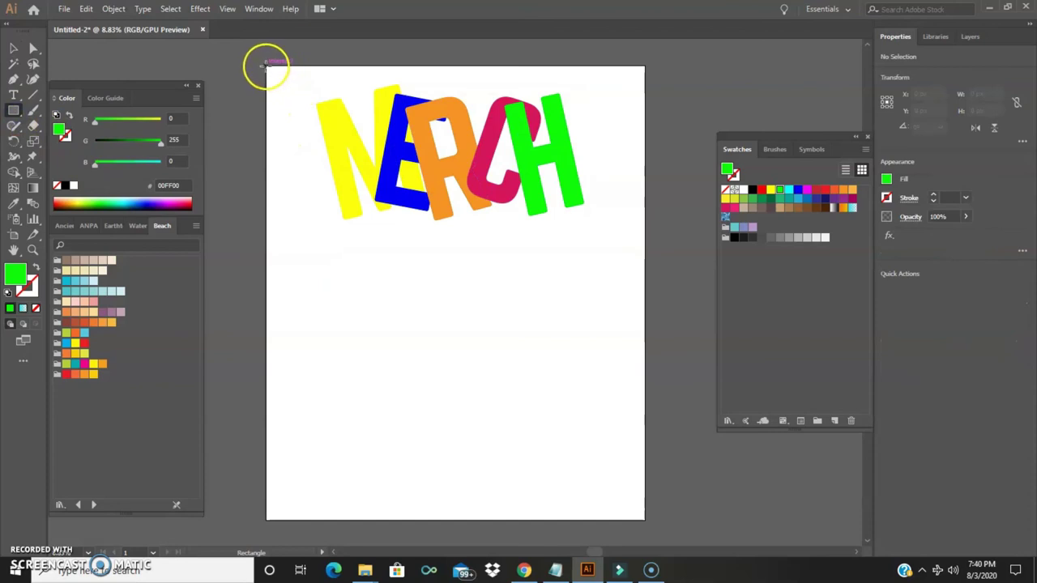
{"action": "mouse_move", "coordinate": [267, 65]}
{"action": "left_mouse_down"}
{"action": "mouse_move", "coordinate": [409, 142]}
{"action": "mouse_move", "coordinate": [391, 146]}
{"action": "left_mouse_up"}
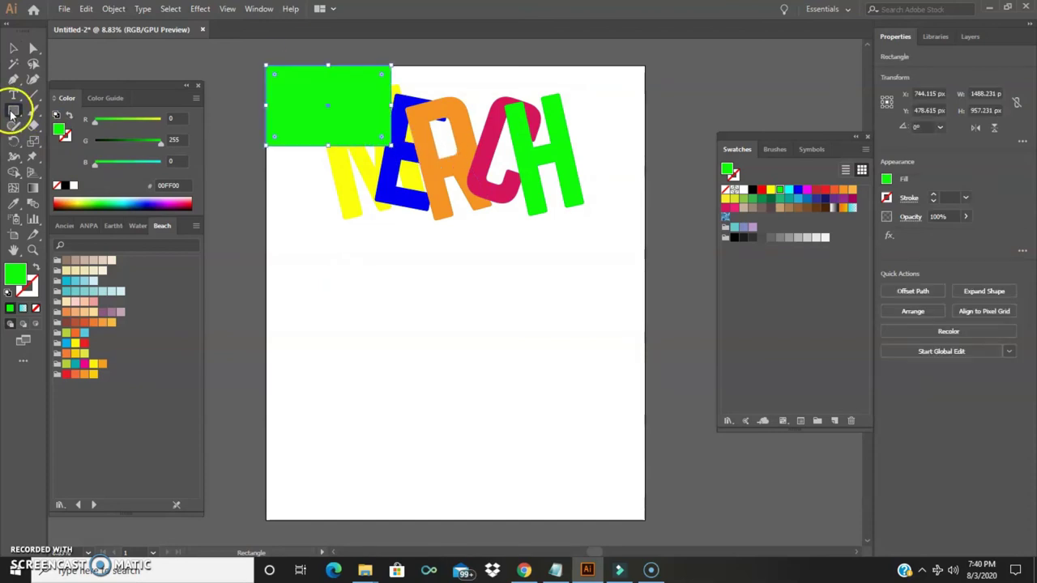
{"action": "left_click_drag", "start_coordinate": [16, 111], "coordinate": [65, 116]}
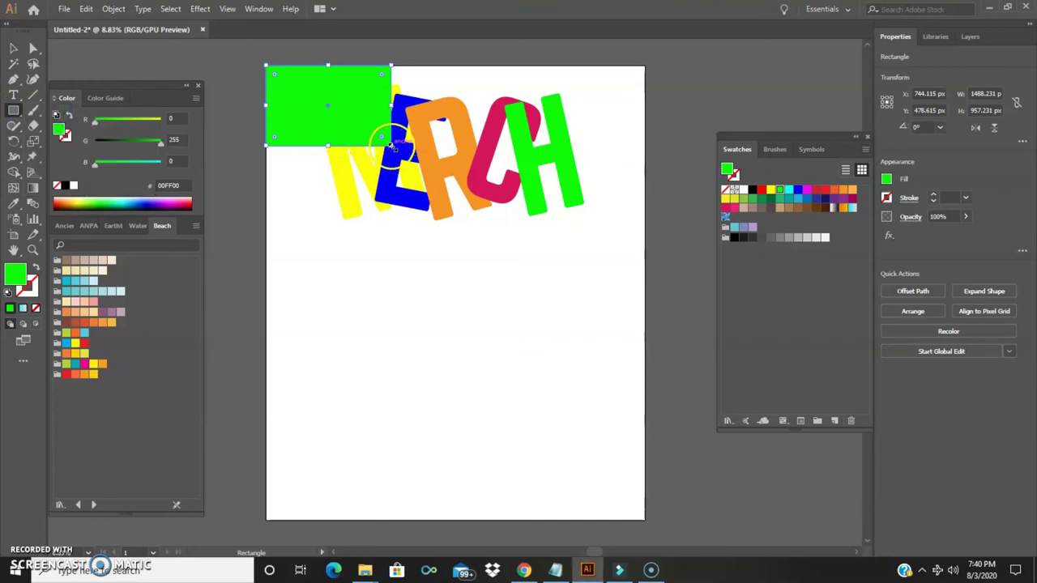
{"action": "left_click_drag", "start_coordinate": [391, 146], "coordinate": [644, 551]}
{"action": "key", "text": "ctrl+z"}
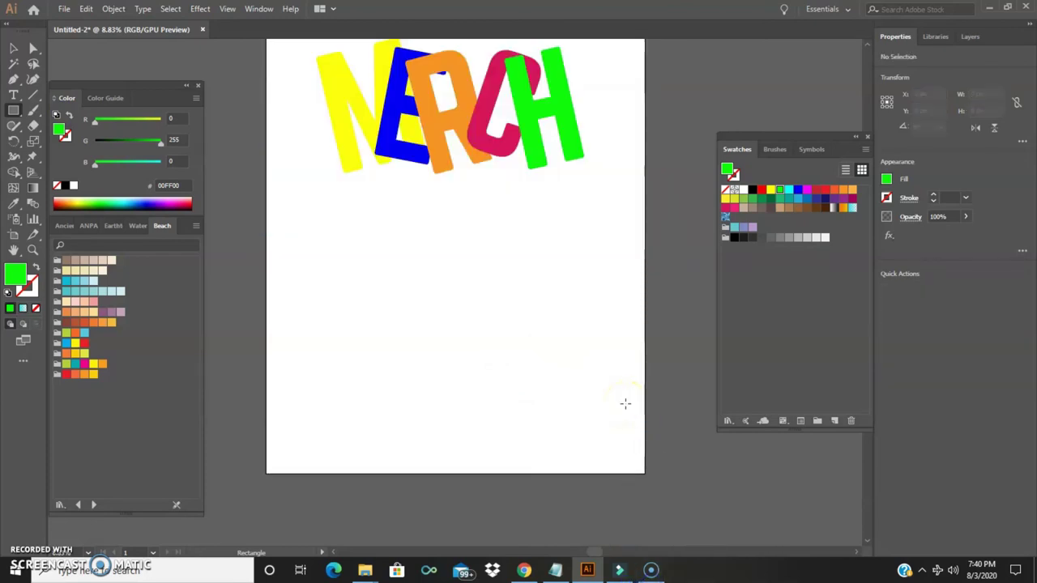
- Draw a rectangle from the artboard's top-left to bottom-right corner, filling the page
{"action": "scroll", "coordinate": [626, 403], "scroll_direction": "up", "scroll_amount": 3}
{"action": "left_click_drag", "start_coordinate": [412, 294], "coordinate": [413, 294]}
{"action": "scroll", "coordinate": [412, 294], "scroll_direction": "down", "scroll_amount": 4}
{"action": "scroll", "coordinate": [413, 294], "scroll_direction": "up", "scroll_amount": 1}
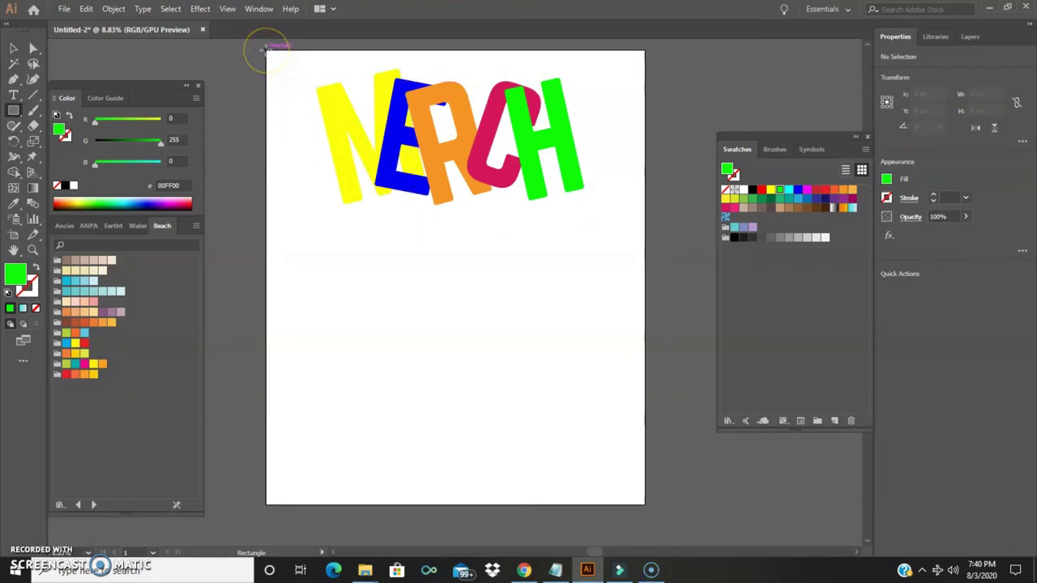
{"action": "left_click_drag", "start_coordinate": [266, 51], "coordinate": [645, 503]}
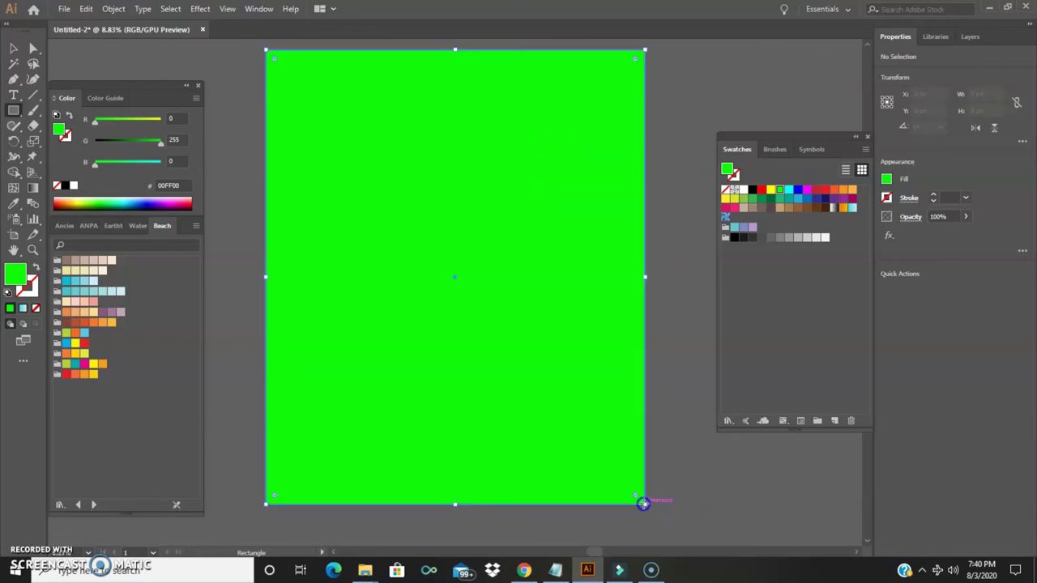
- Fill the full-page rectangle with black, send it to the back behind MERCH, and deselect
{"action": "left_click", "coordinate": [752, 190]}
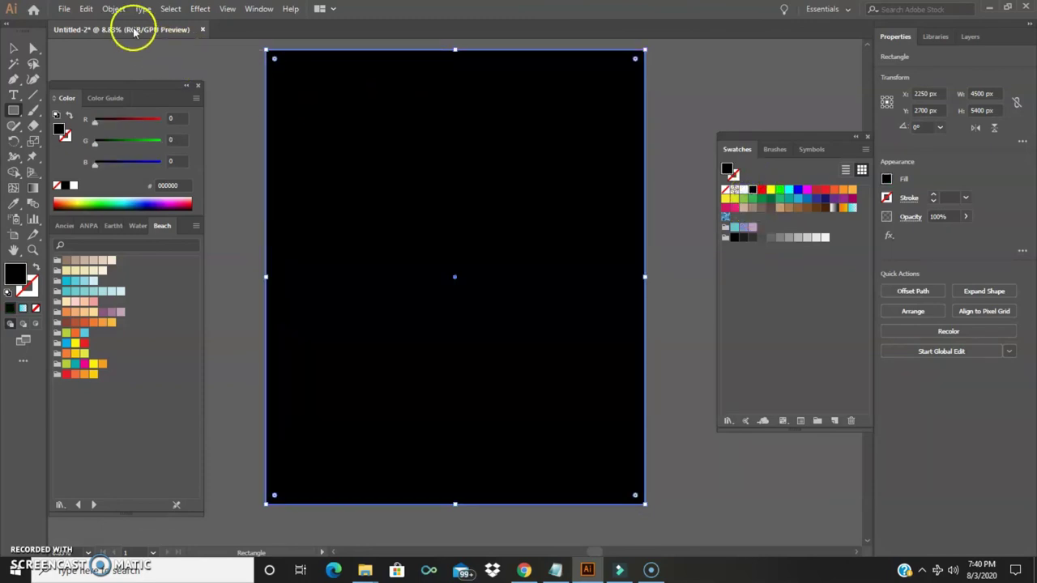
{"action": "left_click", "coordinate": [117, 9]}
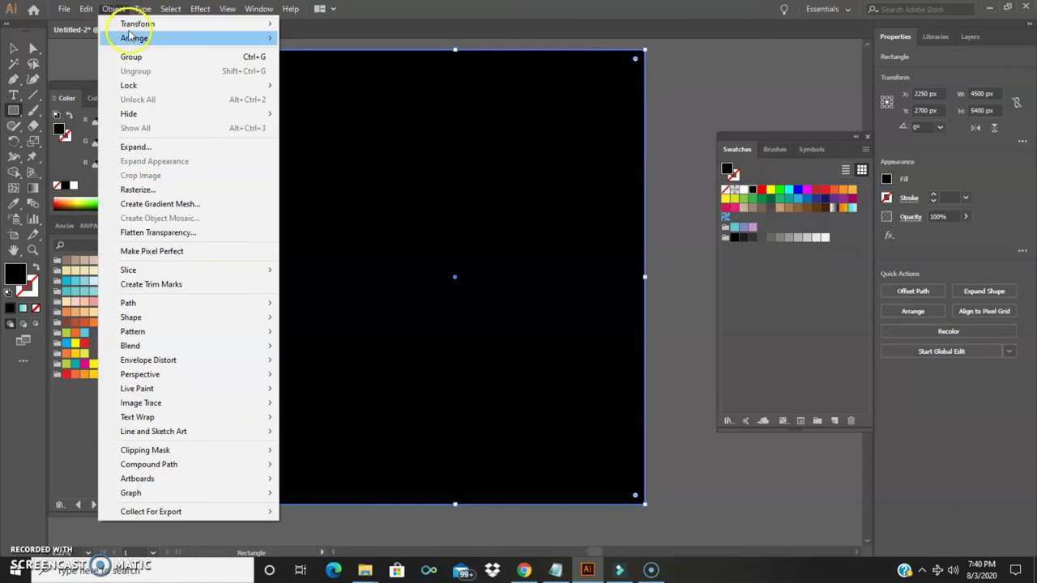
{"action": "mouse_move", "coordinate": [134, 39]}
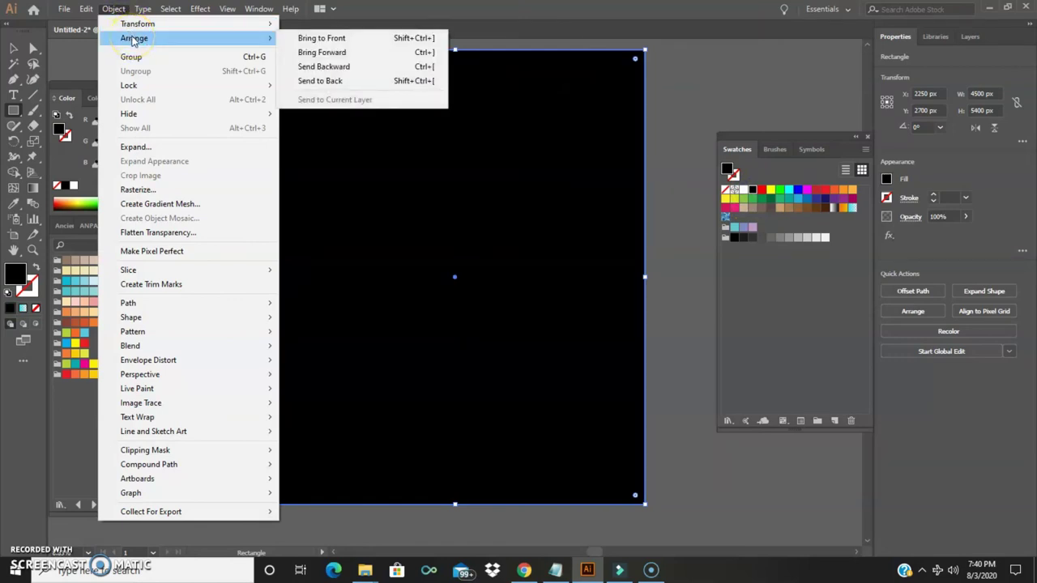
{"action": "left_click", "coordinate": [266, 40]}
{"action": "left_click", "coordinate": [324, 81]}
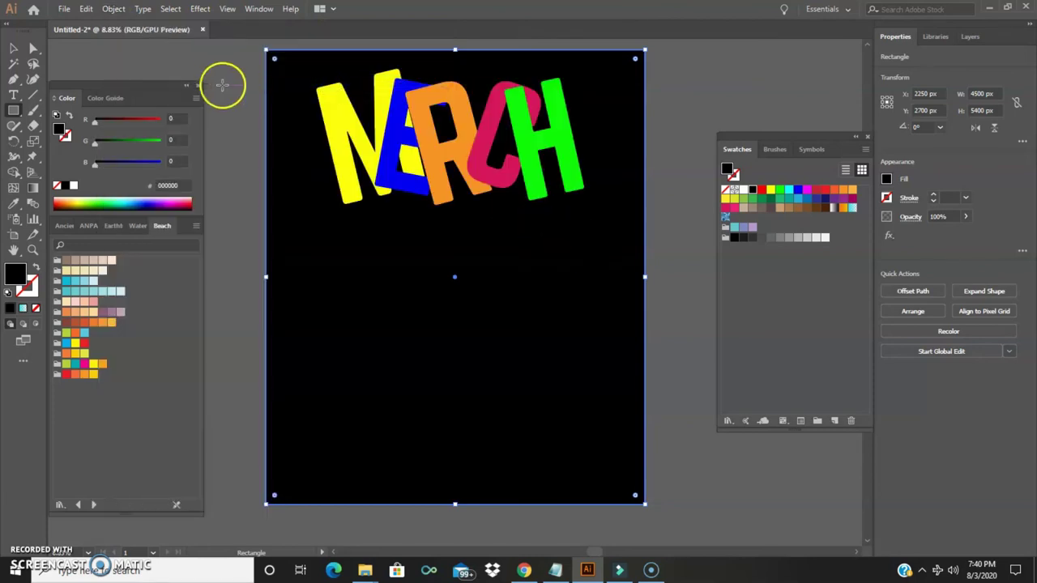
{"action": "left_click", "coordinate": [12, 48]}
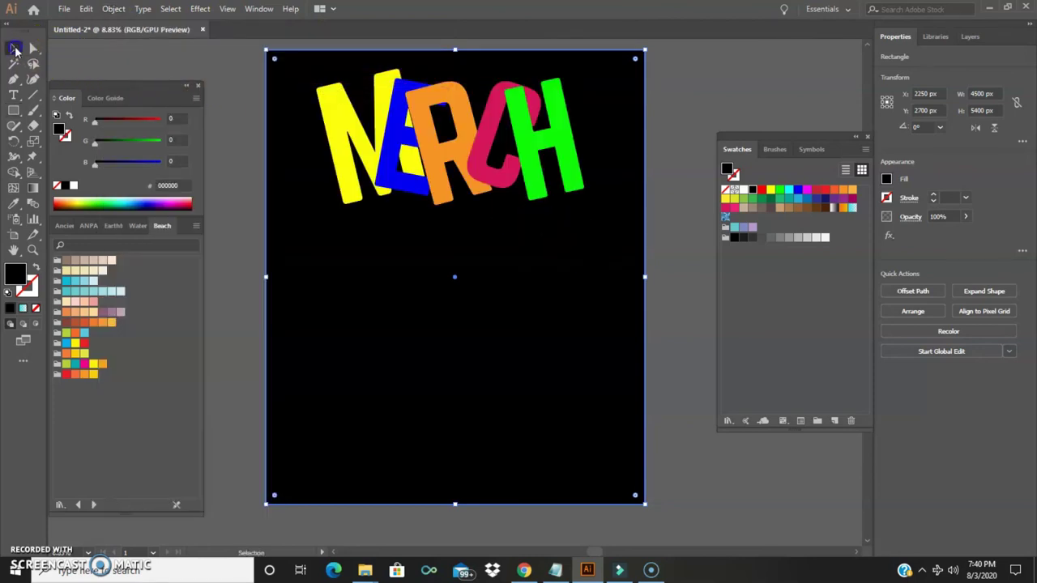
{"action": "left_click", "coordinate": [230, 91]}
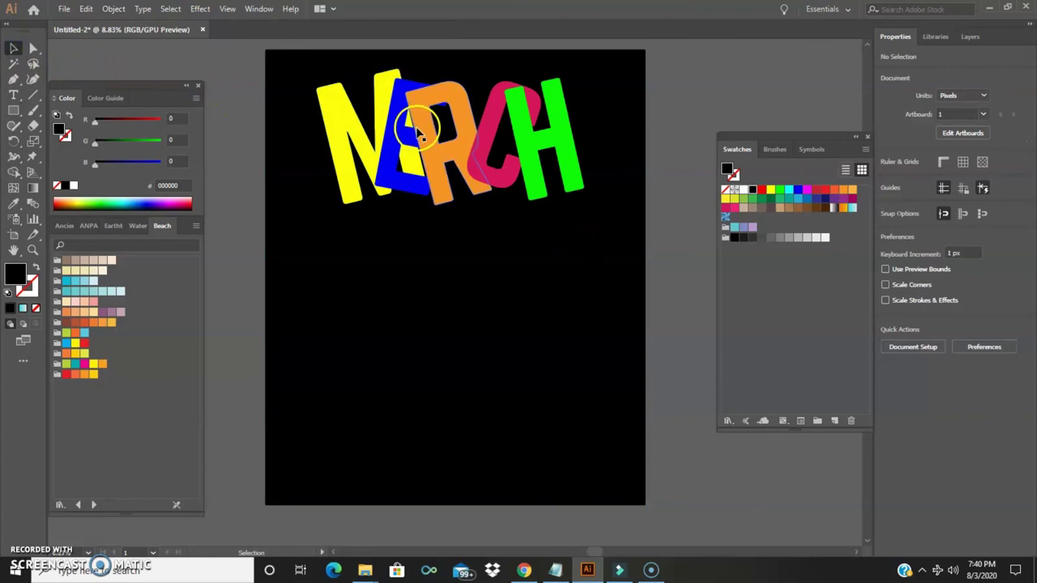
- Undo an accidental green recolour of the MERCH group, then ungroup the letters
{"action": "left_click", "coordinate": [396, 179]}
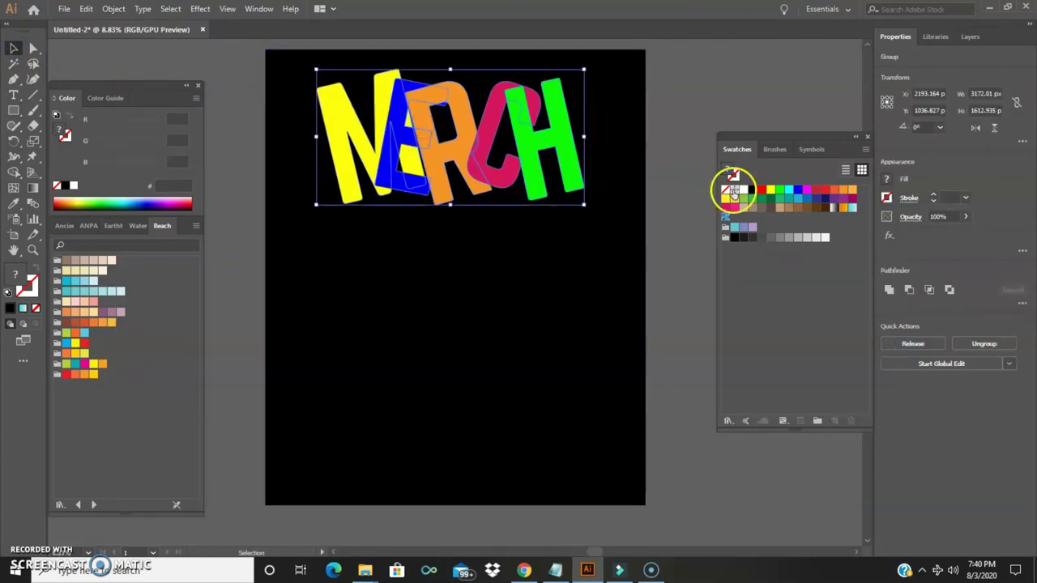
{"action": "left_click", "coordinate": [780, 191]}
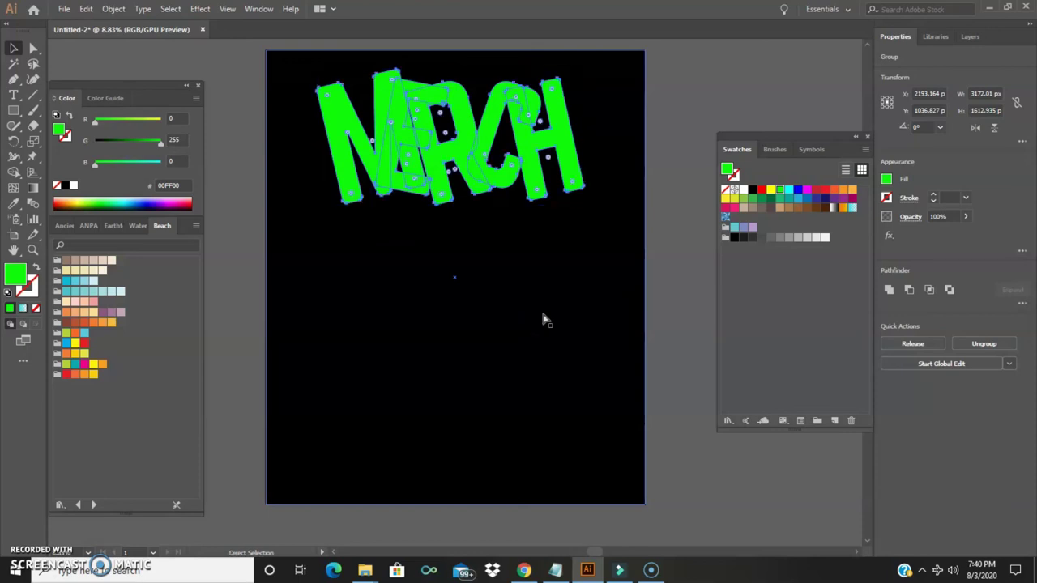
{"action": "key", "text": "ctrl+z"}
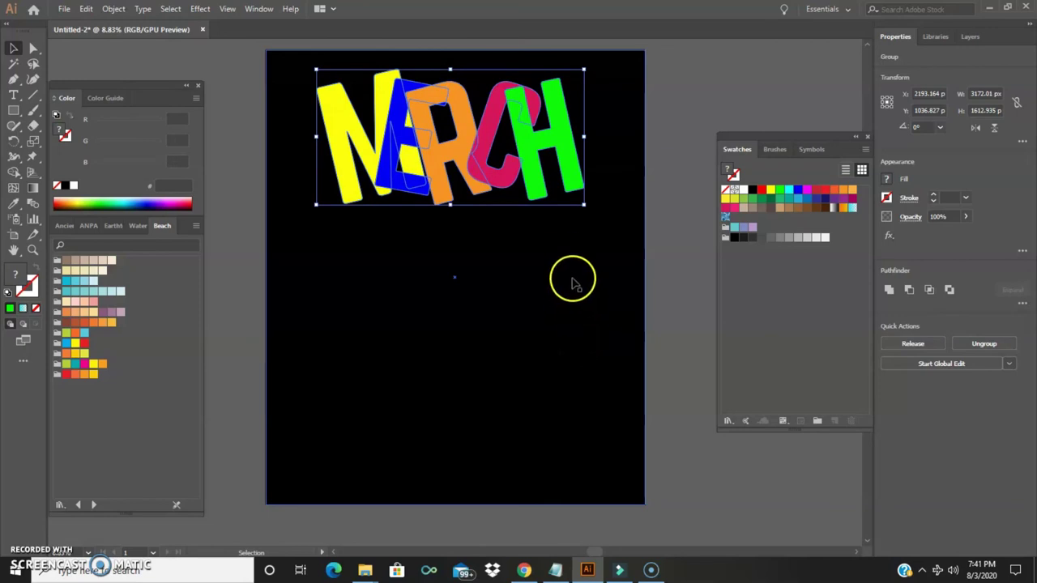
{"action": "left_click", "coordinate": [114, 9]}
{"action": "left_click", "coordinate": [154, 71]}
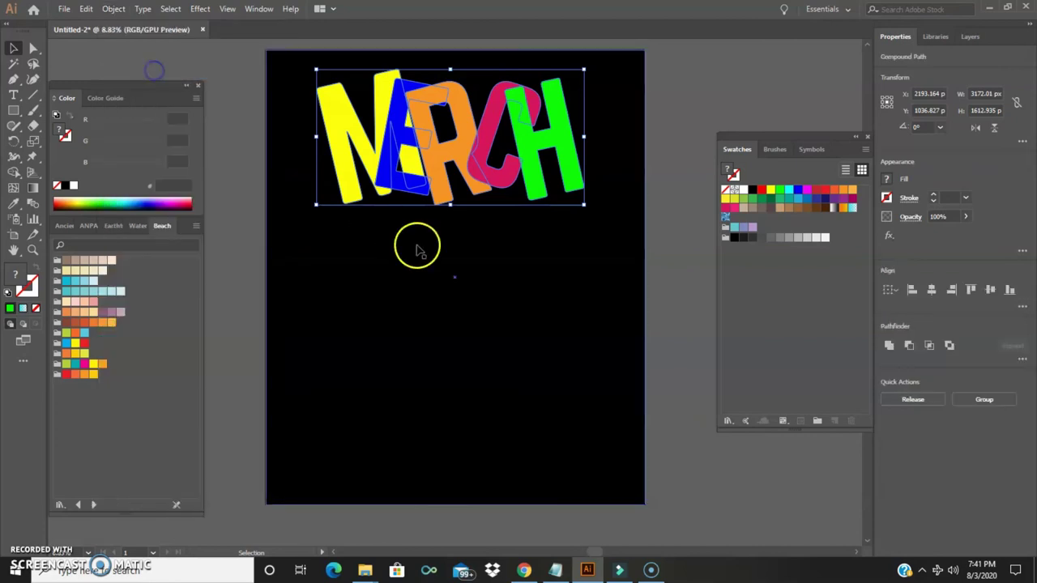
- Change the C in MERCH from pink to a bright red fill
{"action": "left_click", "coordinate": [422, 252]}
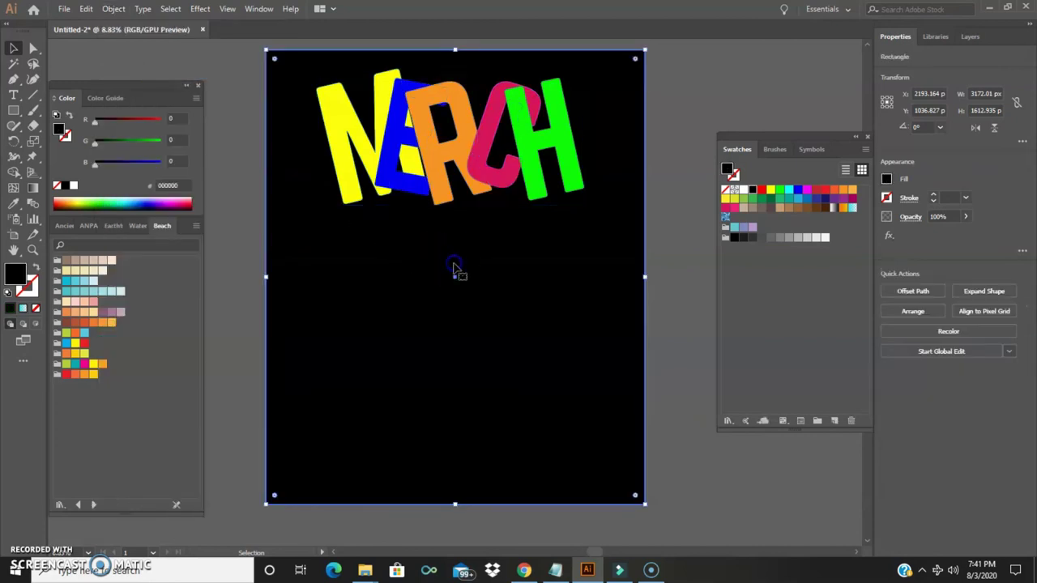
{"action": "left_click", "coordinate": [489, 146]}
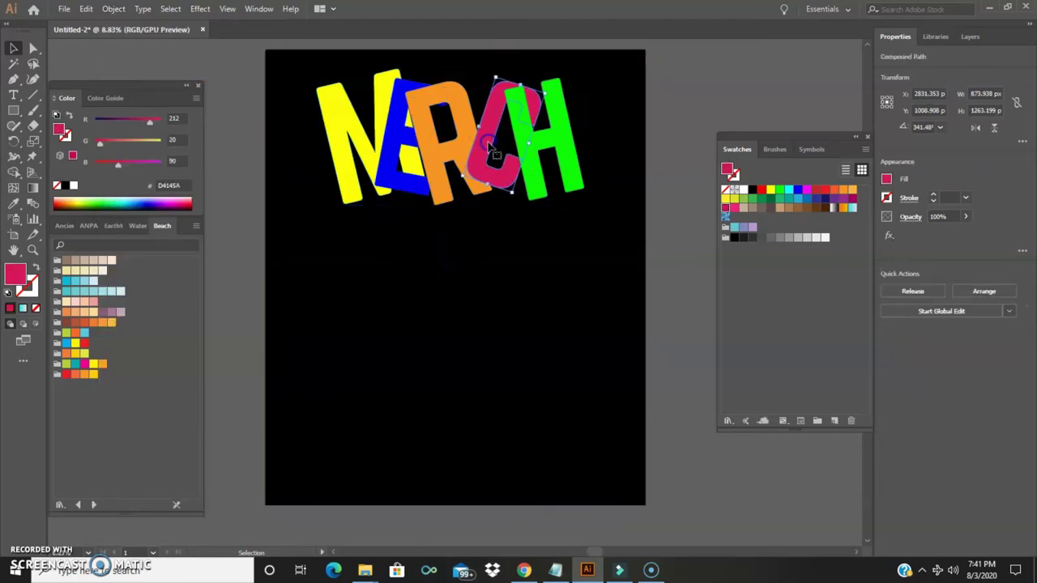
{"action": "left_click", "coordinate": [763, 190]}
{"action": "left_click", "coordinate": [613, 245]}
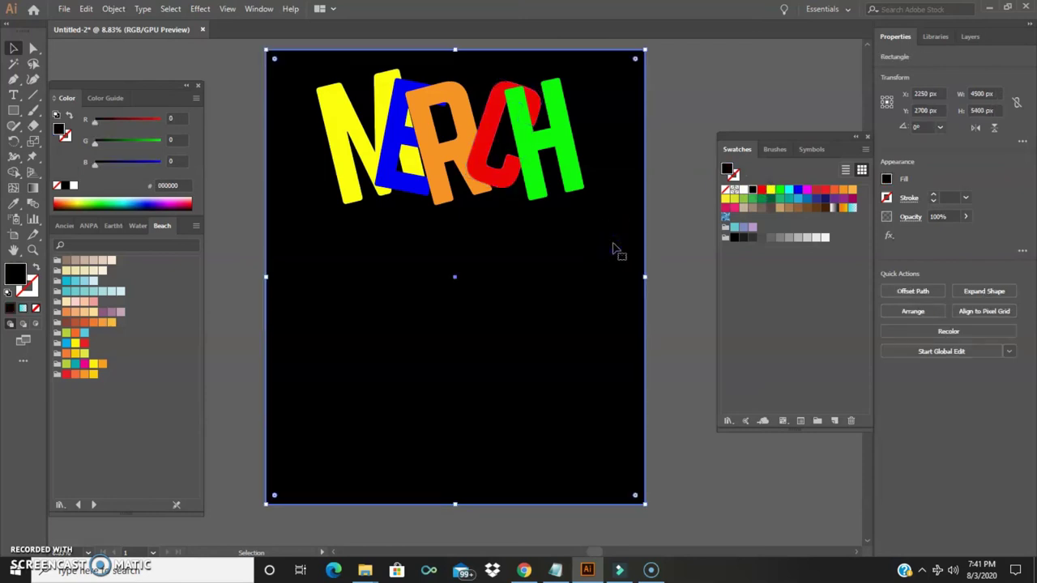